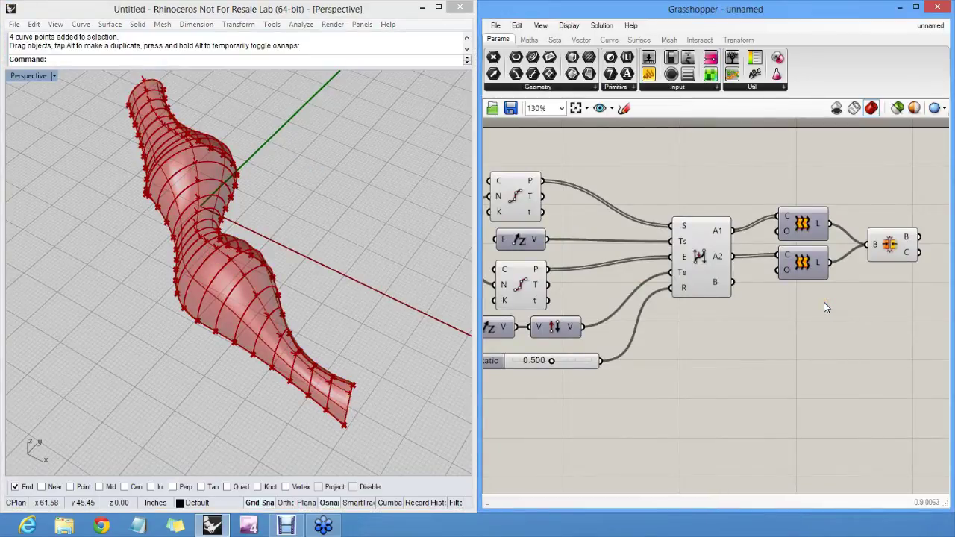
Delete the two Loft components and the Brep Join component after the BiArc component.
click(826, 302)
click(875, 301)
drag(911, 322, 792, 201)
key(Delete)
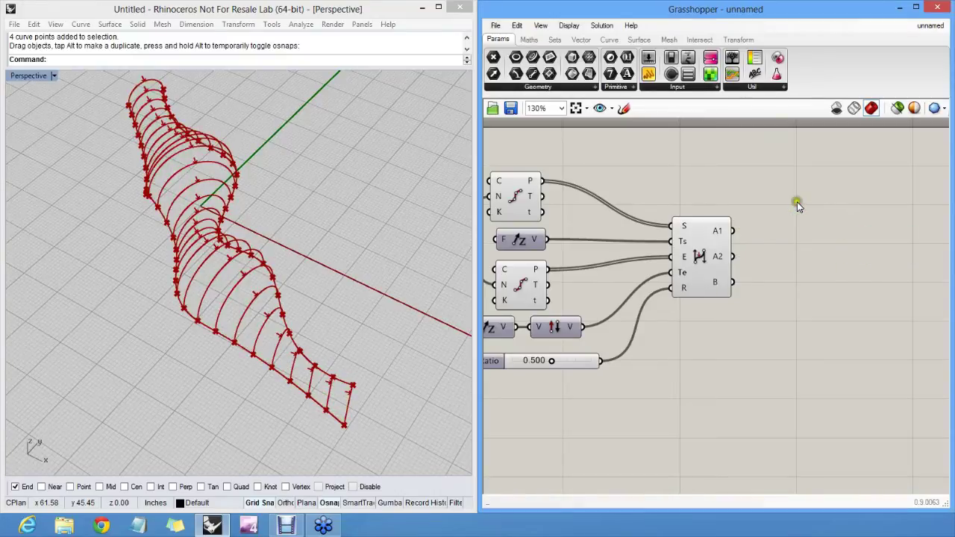
click(797, 202)
Turn off the preview of the BiArc component and of both Divide Curve components.
mouse_move(282, 273)
right_down()
mouse_move(288, 263)
mouse_move(278, 284)
right_up()
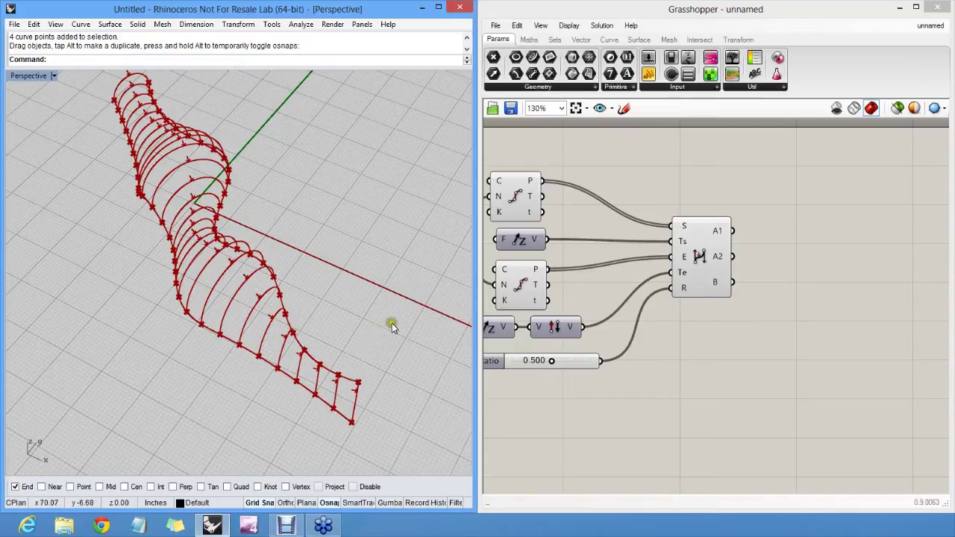
right_drag(704, 309, 622, 330)
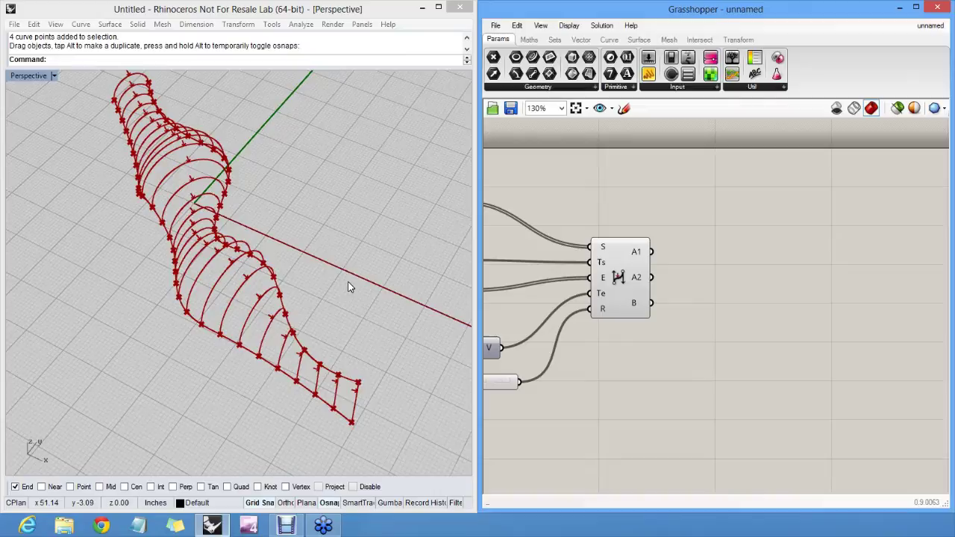
right_click(618, 277)
click(654, 297)
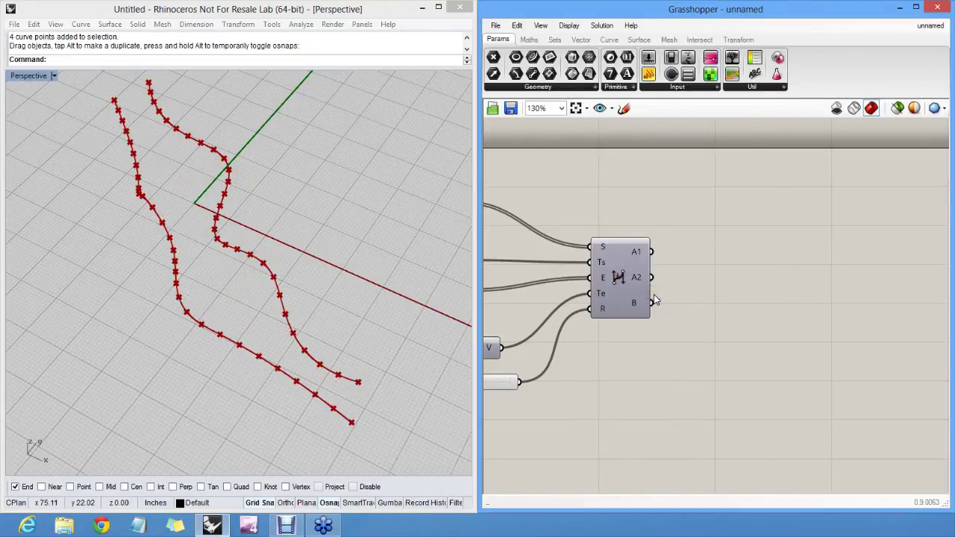
right_drag(549, 304, 778, 275)
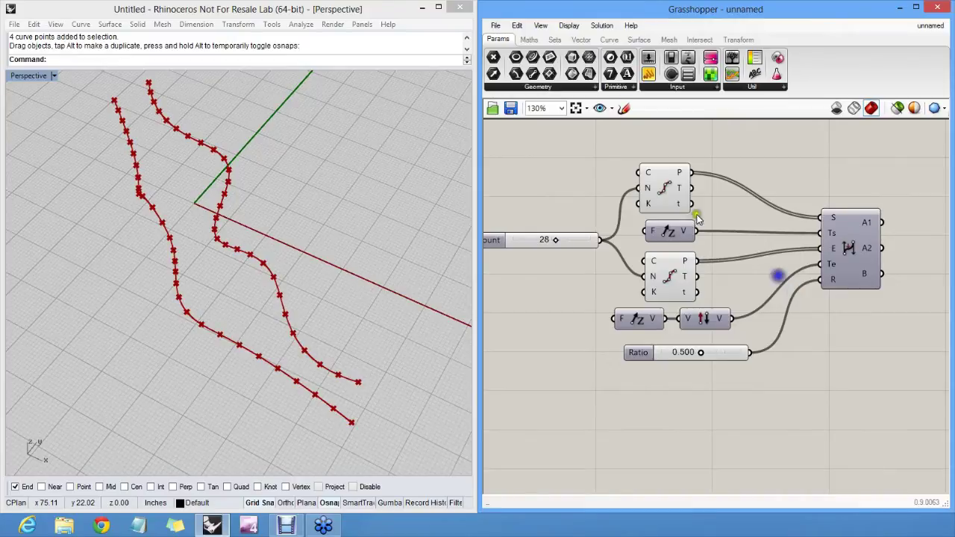
click(662, 191)
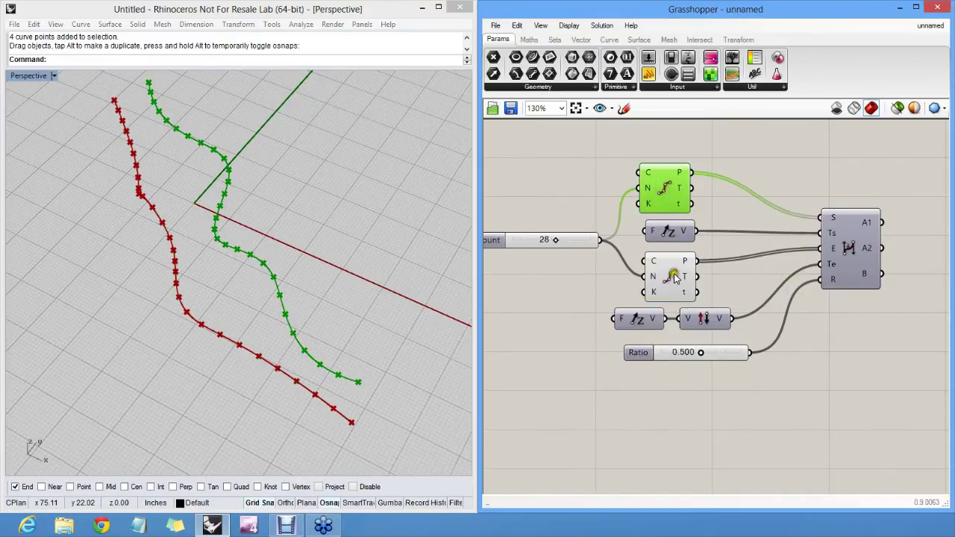
shift+click(674, 278)
middle_click(731, 232)
click(771, 192)
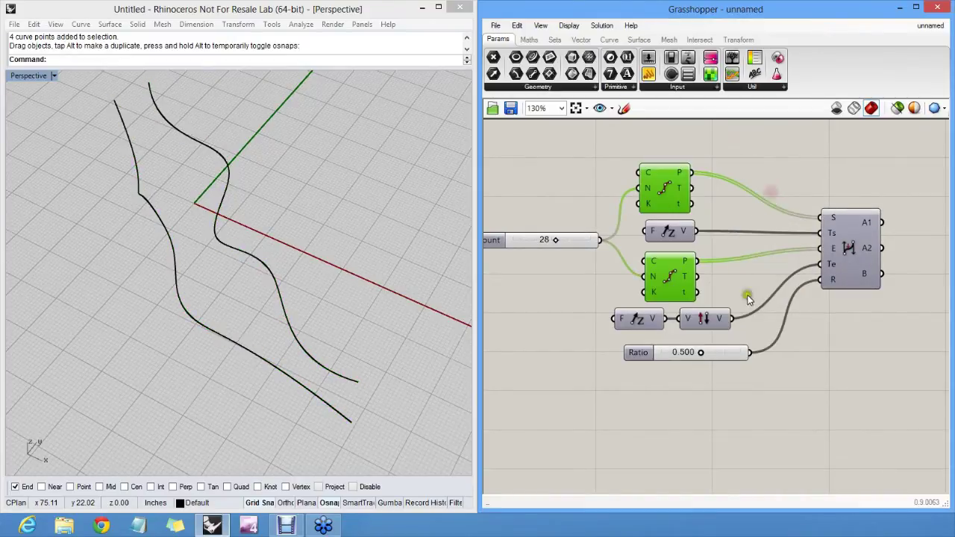
Add a curve Length component and feed it the BiArc component's B output.
right_drag(749, 298, 612, 313)
right_drag(181, 298, 239, 273)
right_drag(705, 288, 626, 213)
mouse_move(556, 233)
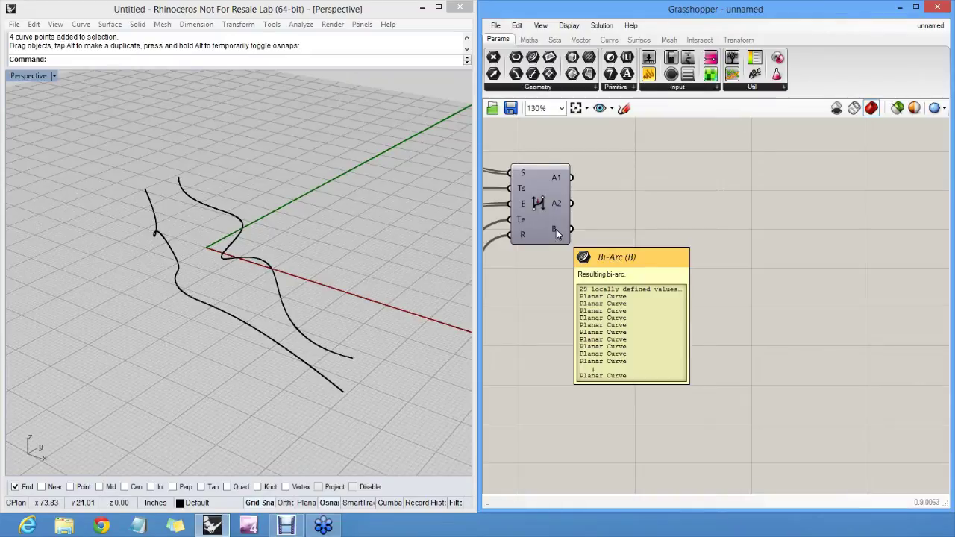
click(602, 198)
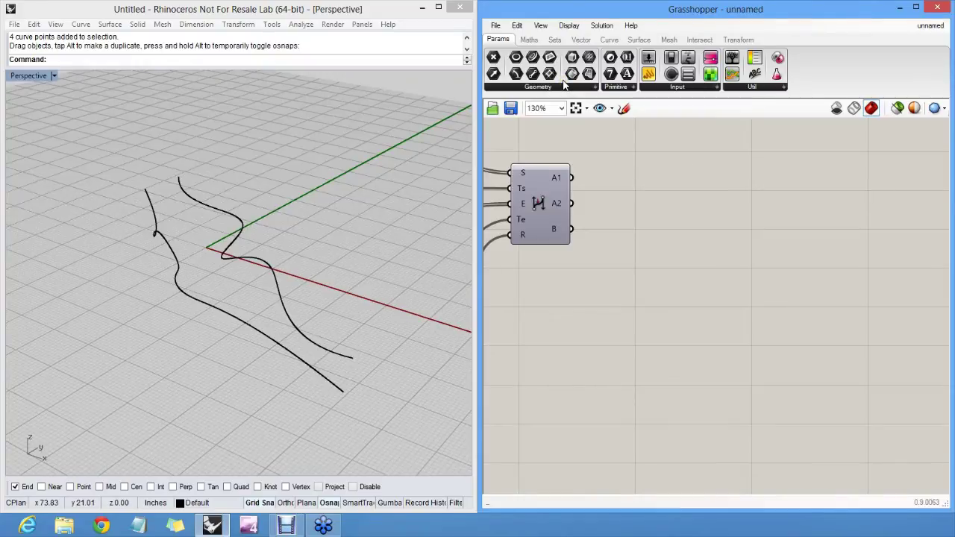
double_click(644, 255)
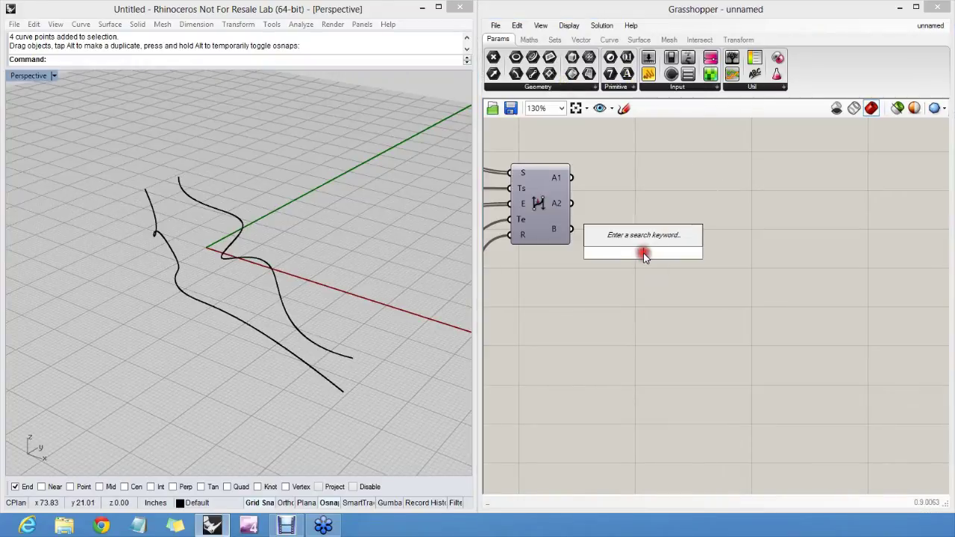
text(LENGTH)
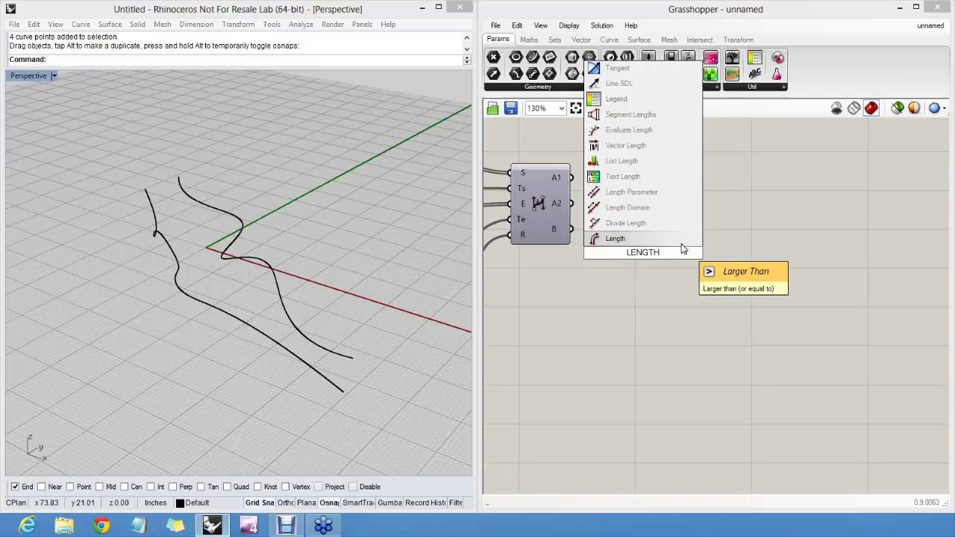
click(631, 239)
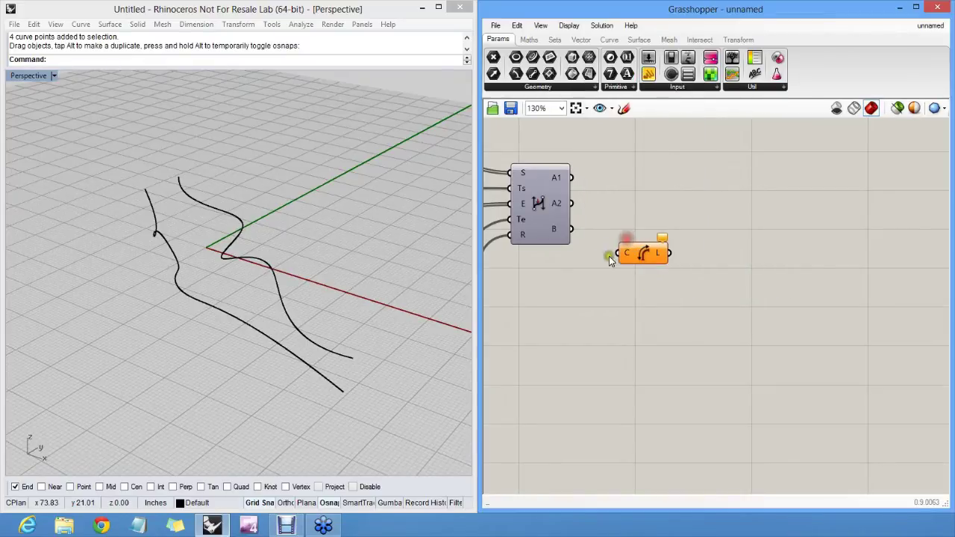
drag(618, 254, 571, 230)
drag(626, 256, 603, 263)
click(635, 201)
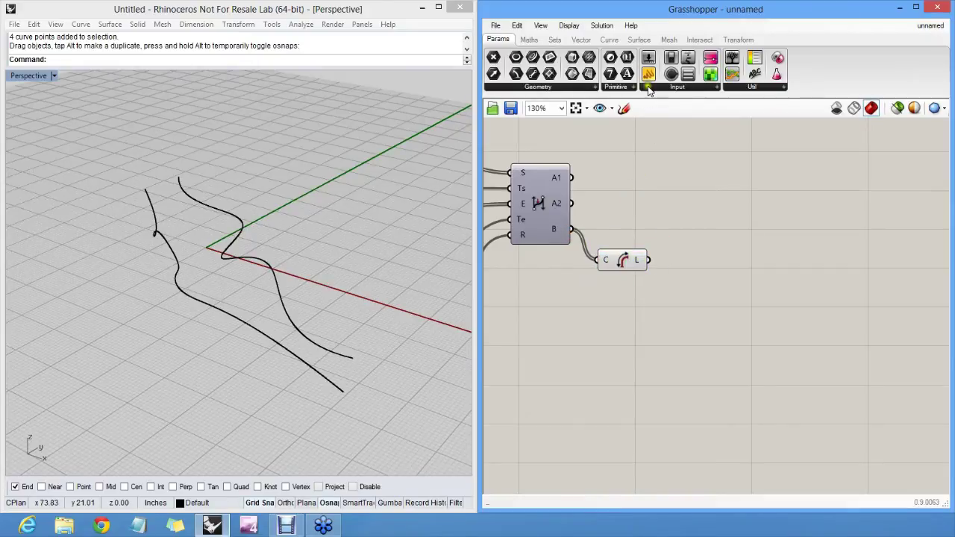
Connect a panel to the Length output and enlarge it until the whole list of lengths fits.
mouse_move(641, 260)
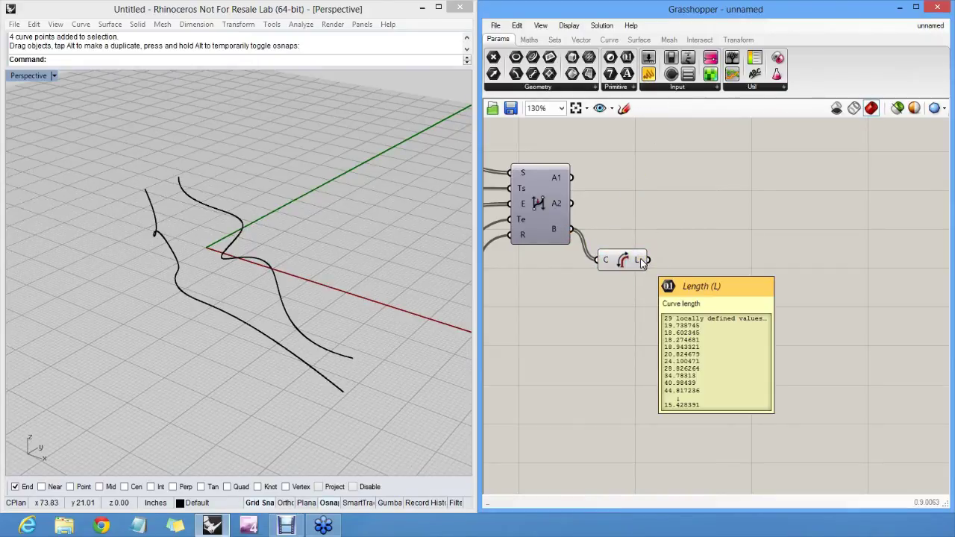
drag(648, 73, 752, 319)
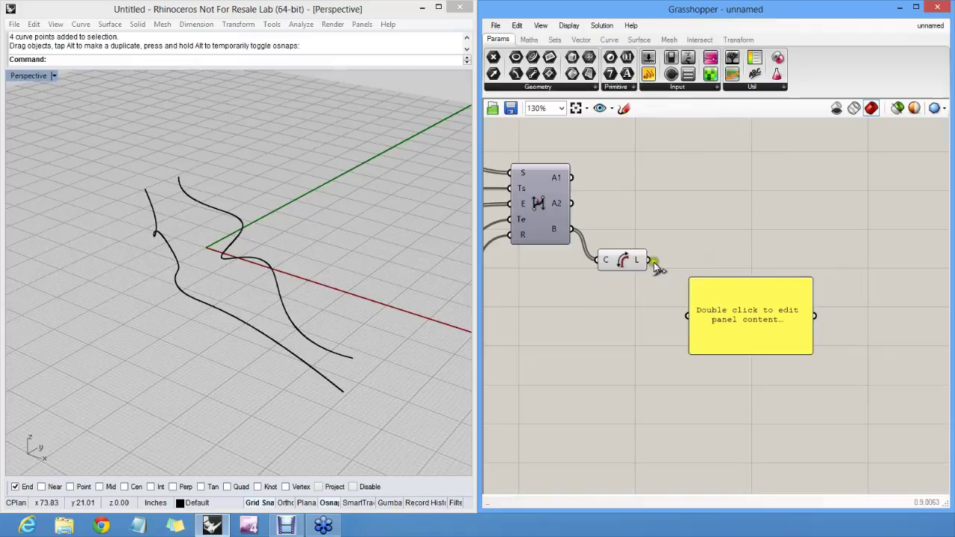
drag(648, 260, 689, 316)
drag(768, 261, 778, 483)
drag(776, 445, 770, 399)
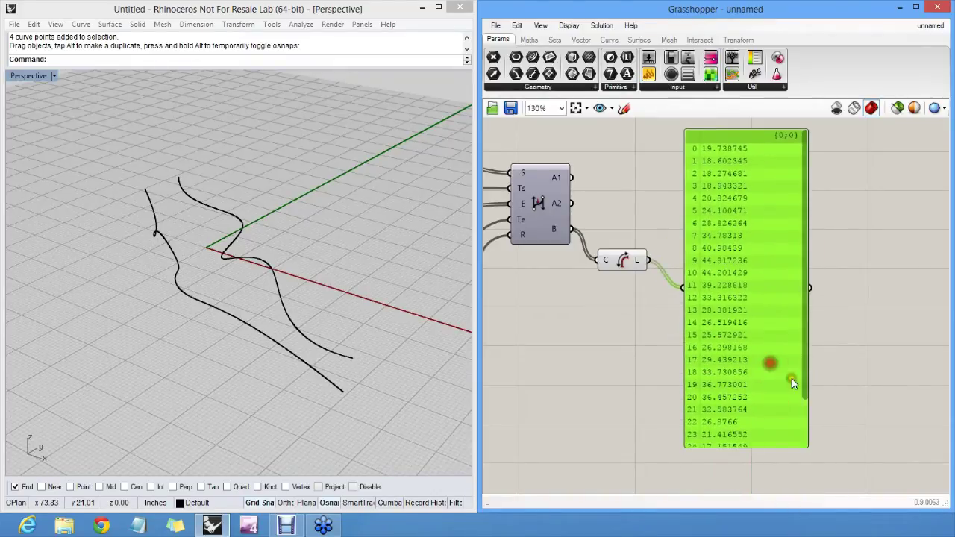
drag(774, 448, 782, 520)
right_drag(764, 415, 831, 374)
scroll(792, 372, down, 2)
drag(834, 463, 836, 455)
right_drag(819, 393, 868, 396)
drag(867, 302, 857, 293)
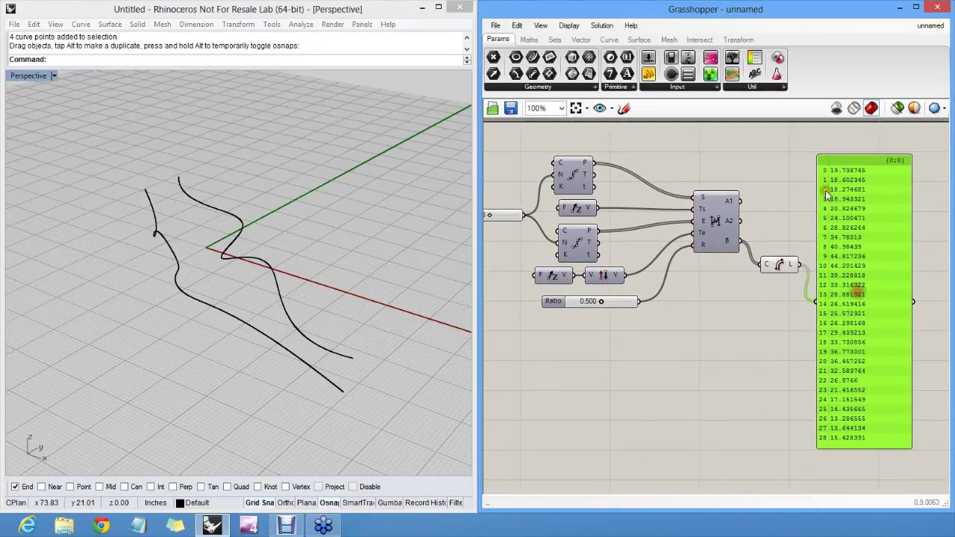
Set the Ratio slider to 0.608 and shift the upper rail curve slightly in the Perspective viewport.
click(613, 332)
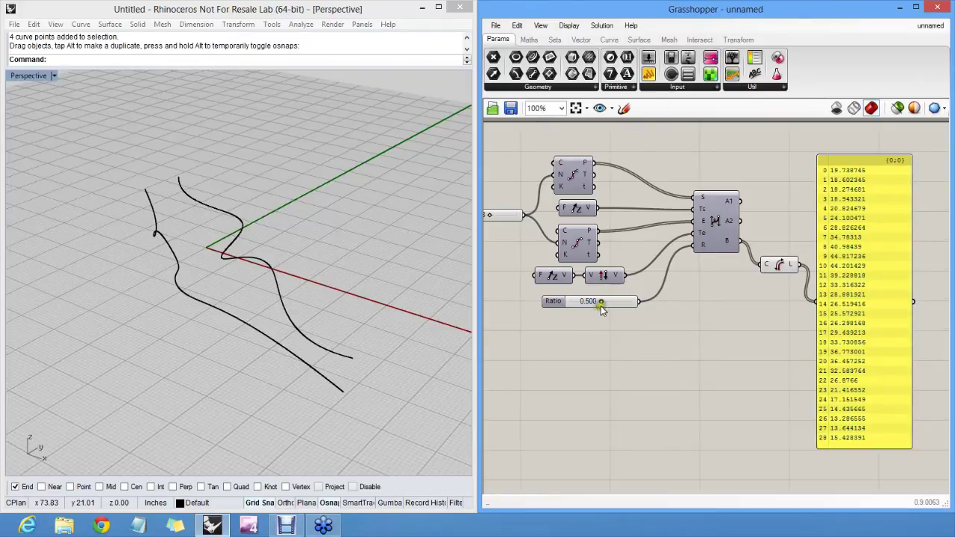
drag(603, 304, 608, 305)
drag(319, 343, 335, 340)
click(710, 341)
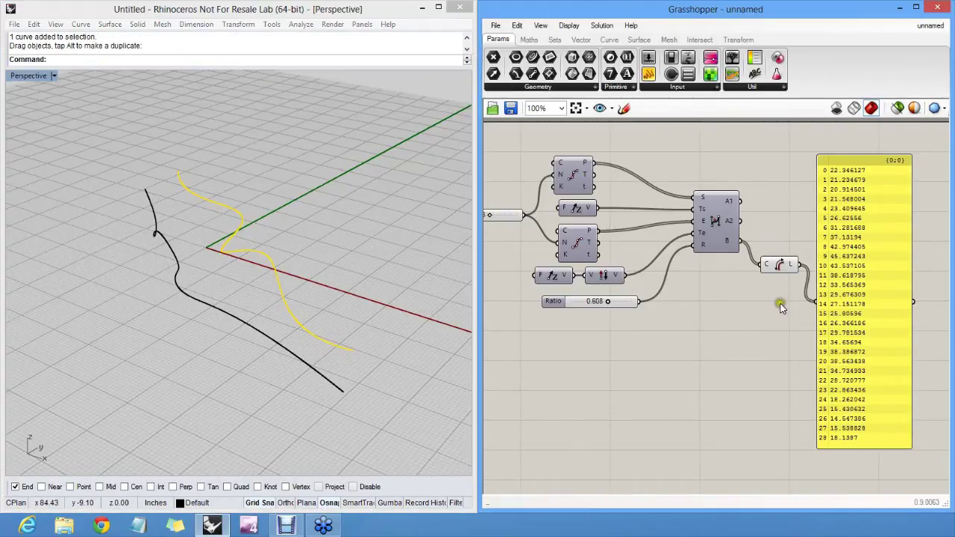
right_drag(781, 306, 682, 319)
click(849, 267)
click(390, 237)
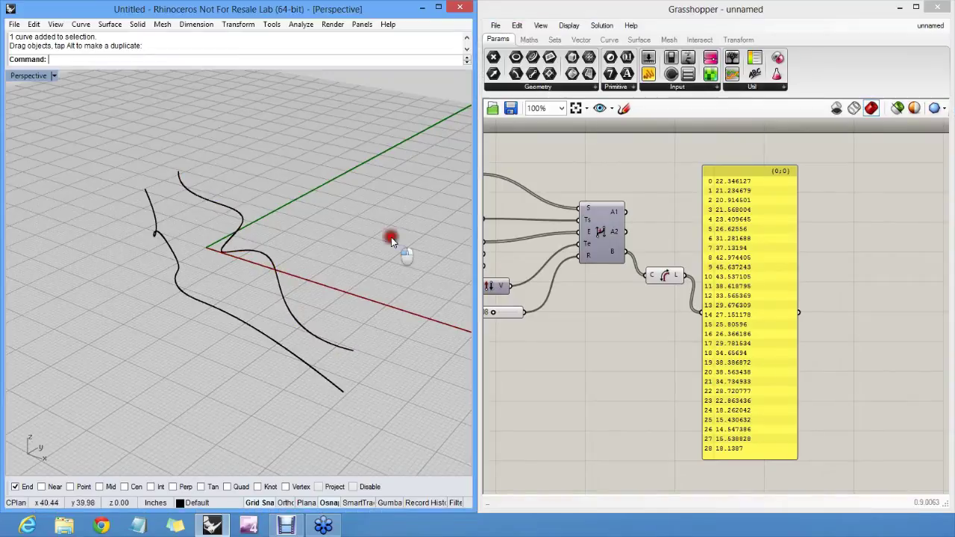
Look over the curve lengths in the panel, then delete the panel.
click(708, 202)
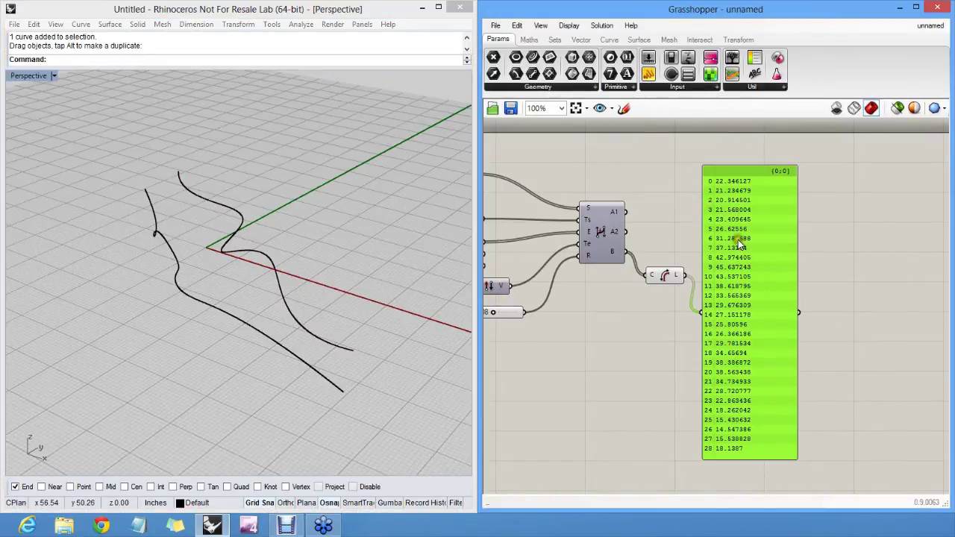
click(728, 189)
click(729, 343)
click(730, 416)
click(723, 364)
click(739, 262)
click(663, 144)
key(Delete)
Add a panel containing 10 above the Length component and shrink it to a single line.
click(649, 74)
click(690, 175)
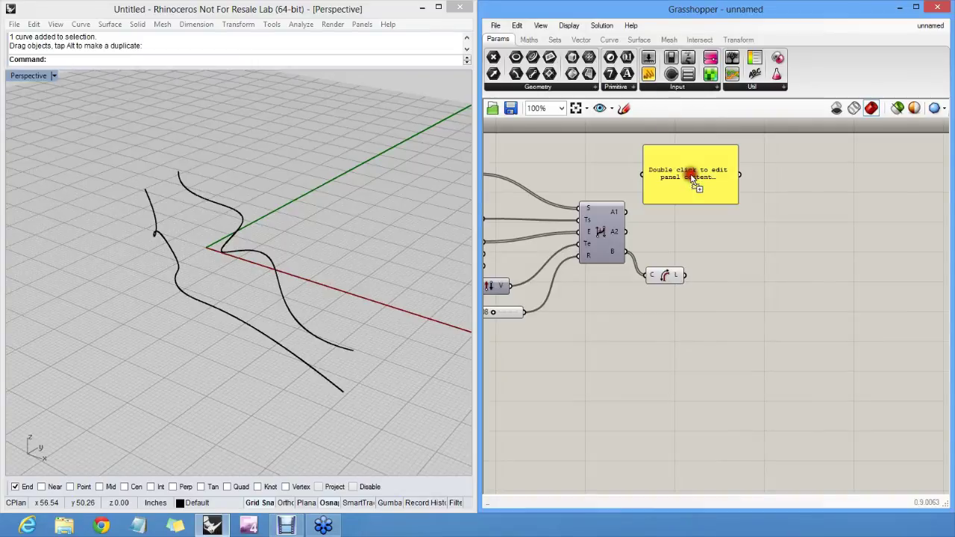
double_click(690, 175)
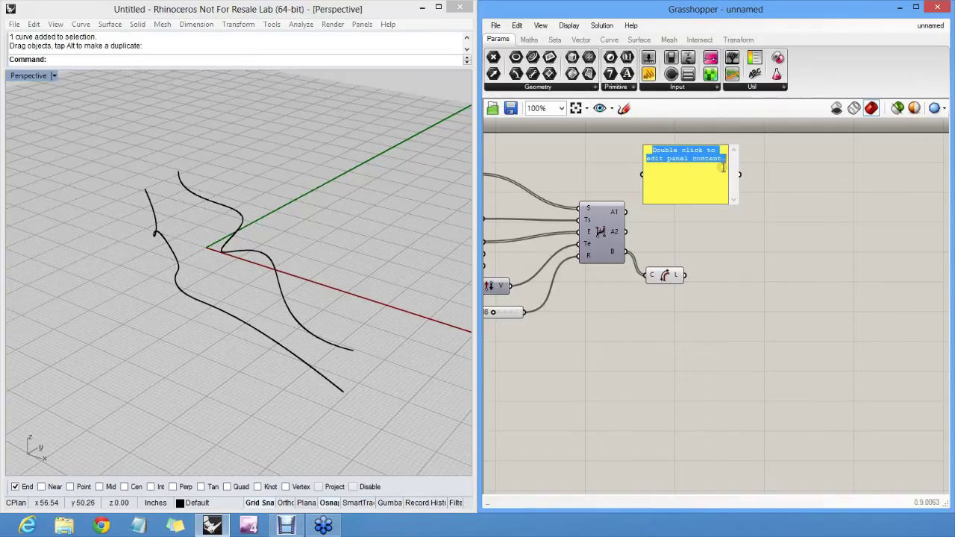
text(10)
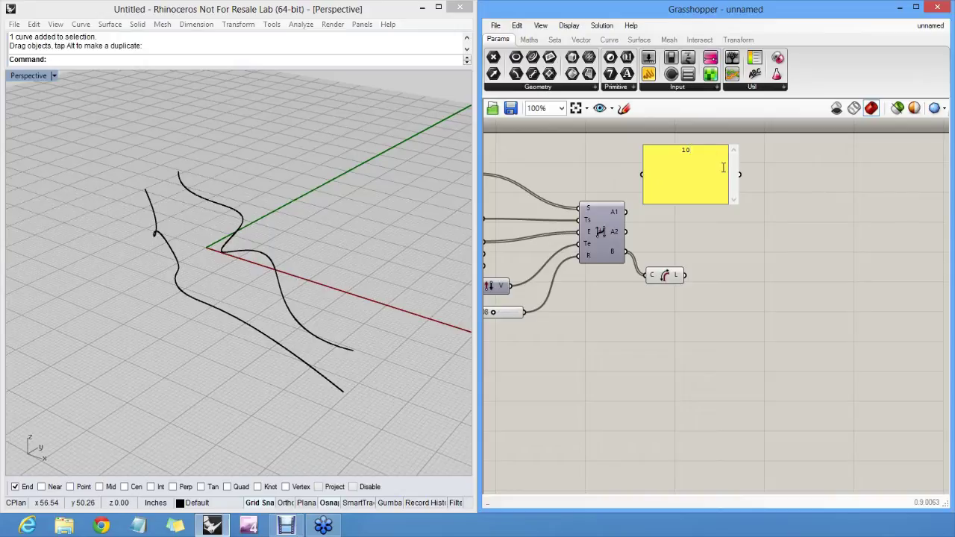
click(799, 165)
drag(739, 203, 672, 153)
click(686, 183)
double_click(722, 215)
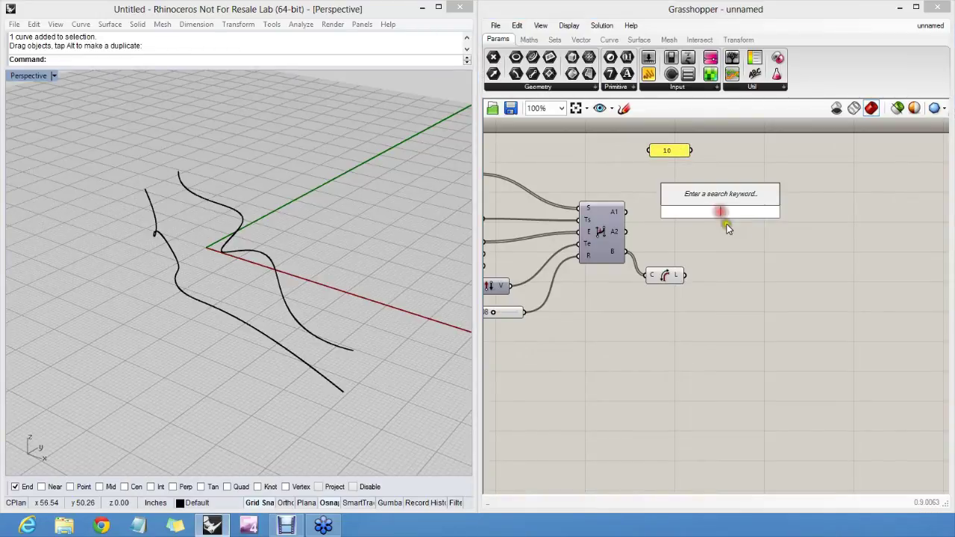
text("50)
click(710, 166)
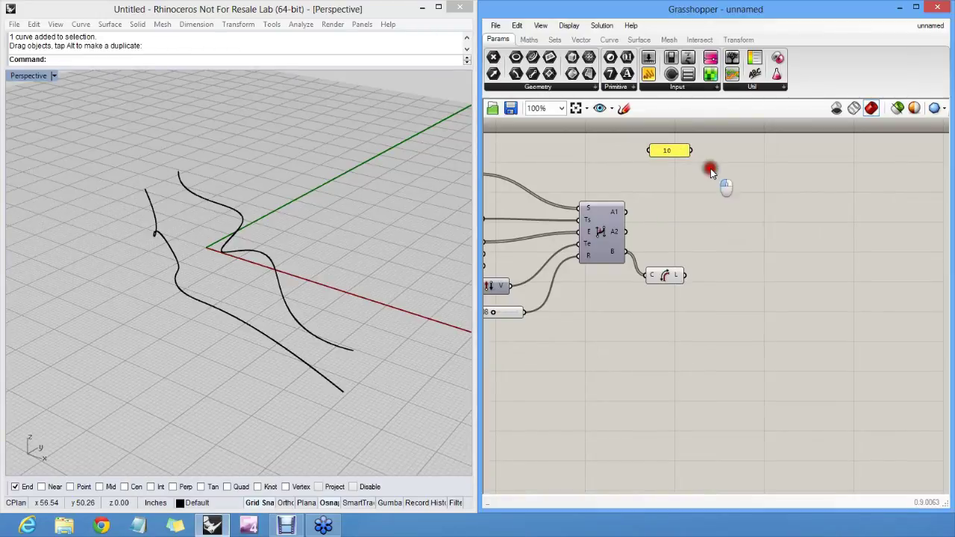
Add a panel containing 50, shrink it to a single line and place it directly below the 10 panel.
double_click(713, 204)
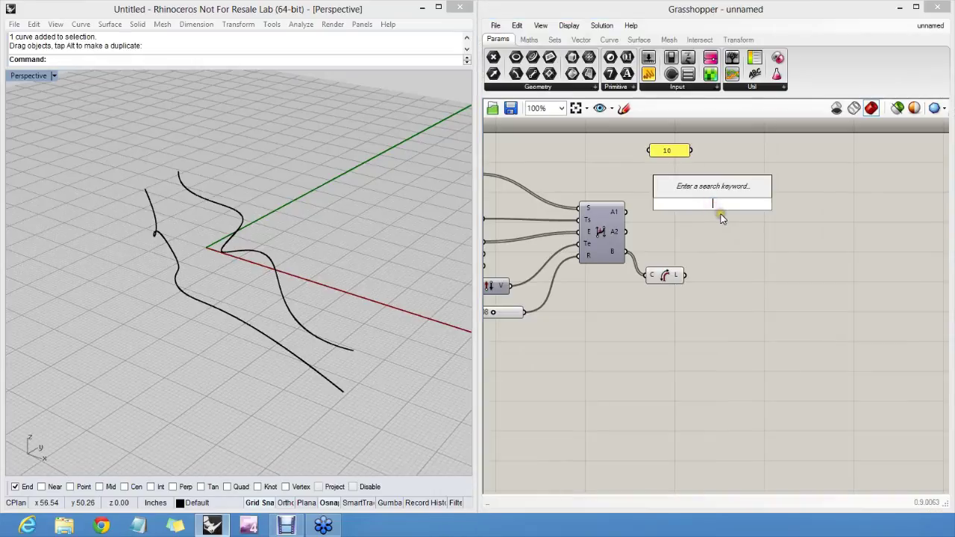
text("50)
key(Return)
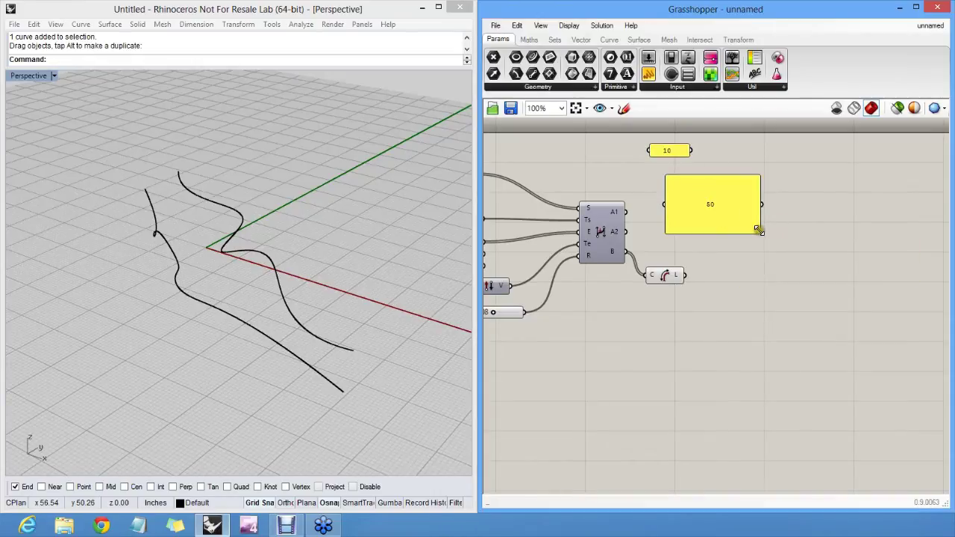
drag(759, 232, 673, 173)
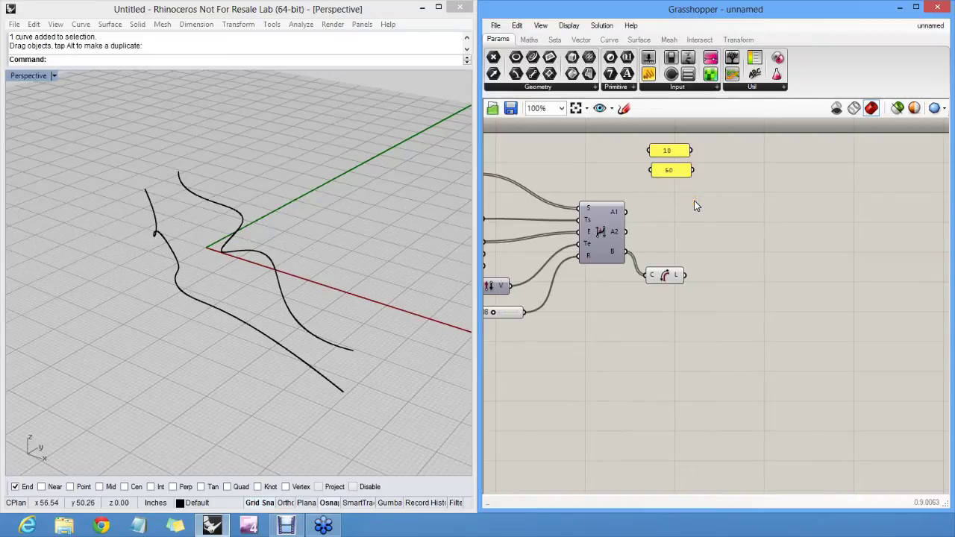
Place a Gradient component beside the two value panels and examine its L0, L1 and t inputs.
right_drag(719, 198, 633, 243)
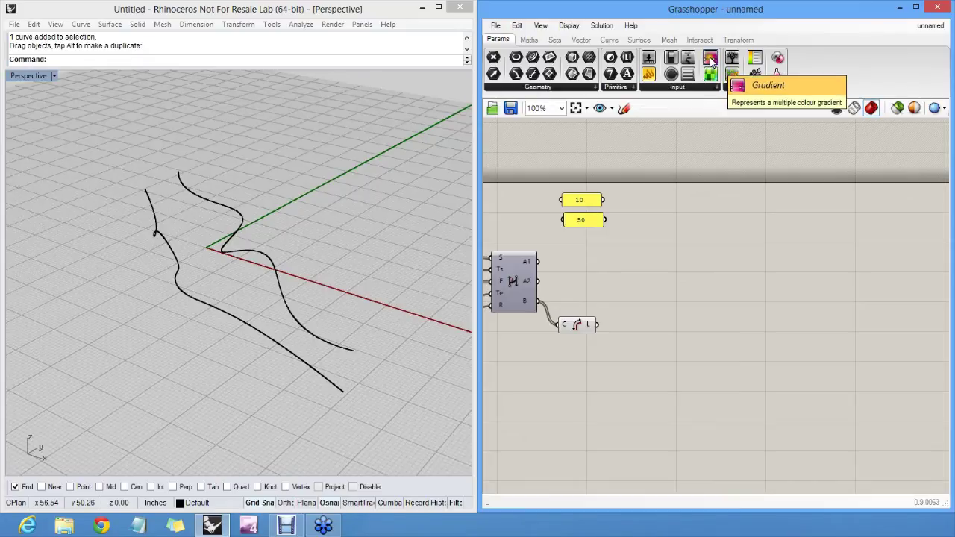
drag(710, 65, 753, 245)
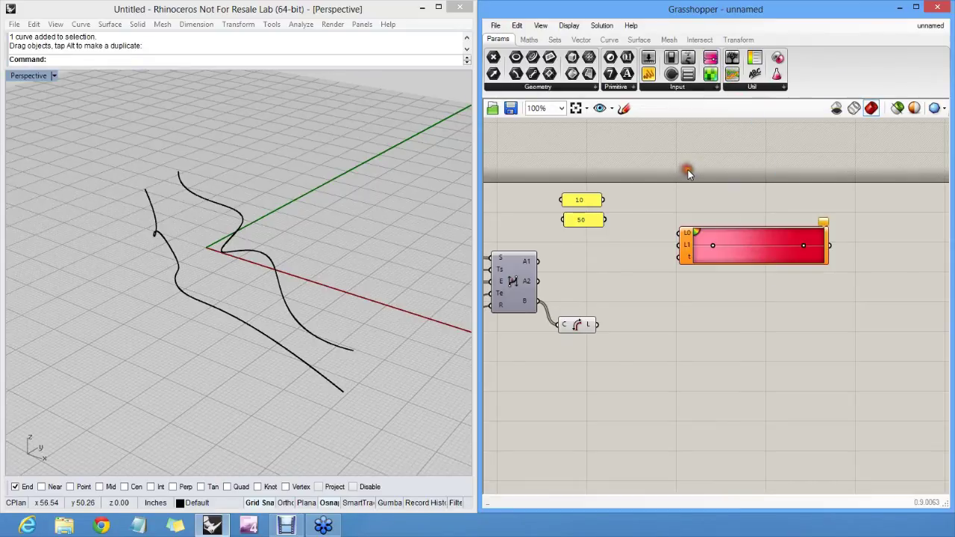
scroll(685, 183, up, 2)
scroll(691, 233, up, 5)
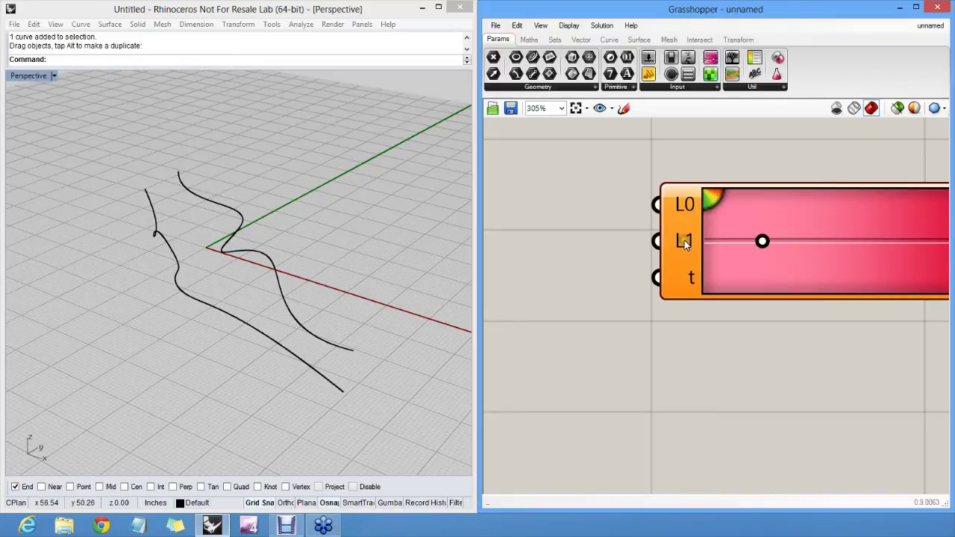
right_drag(896, 254, 791, 263)
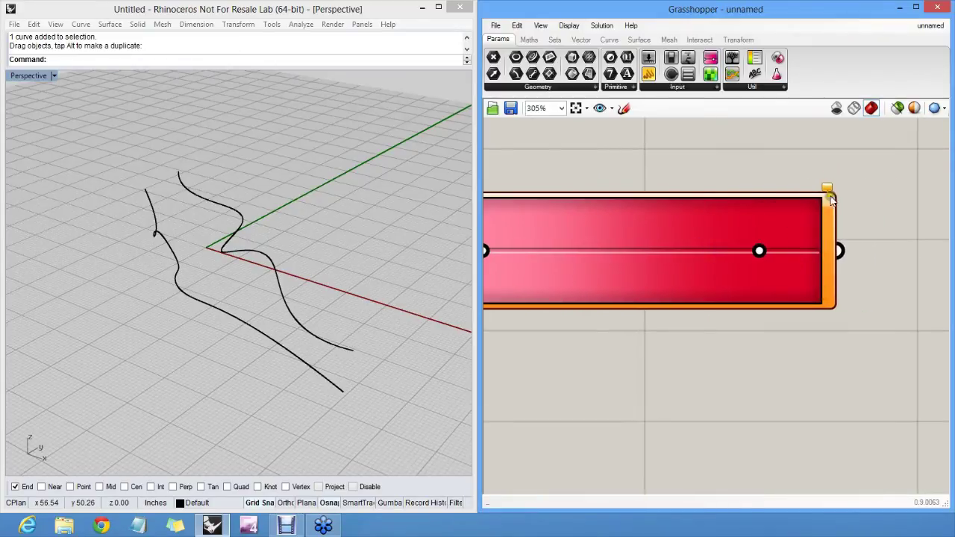
right_drag(610, 311, 756, 283)
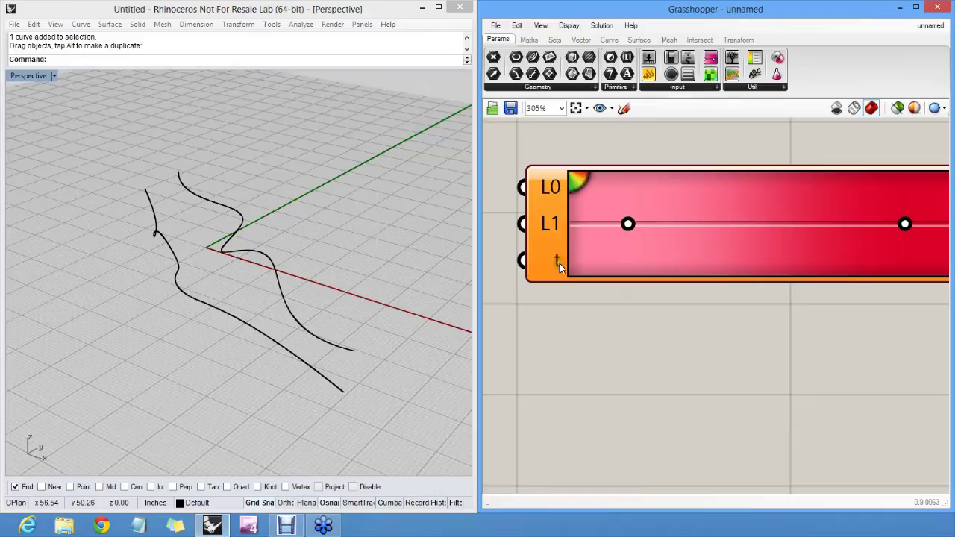
mouse_move(560, 263)
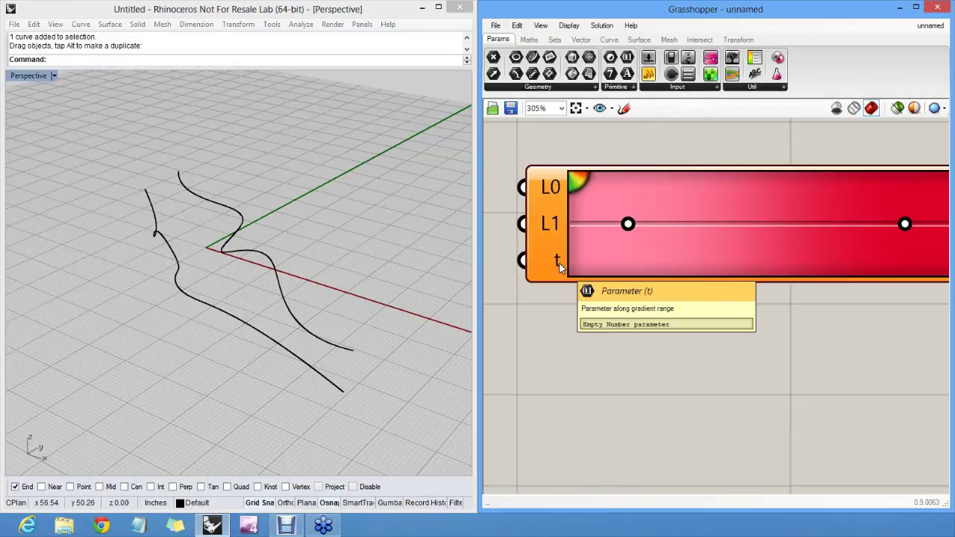
Wire the 10 panel into the gradient's L0 input and the 50 panel into L1, then shift the gradient closer to the panels.
scroll(560, 264, down, 4)
right_drag(560, 253, 686, 249)
right_drag(632, 192, 672, 205)
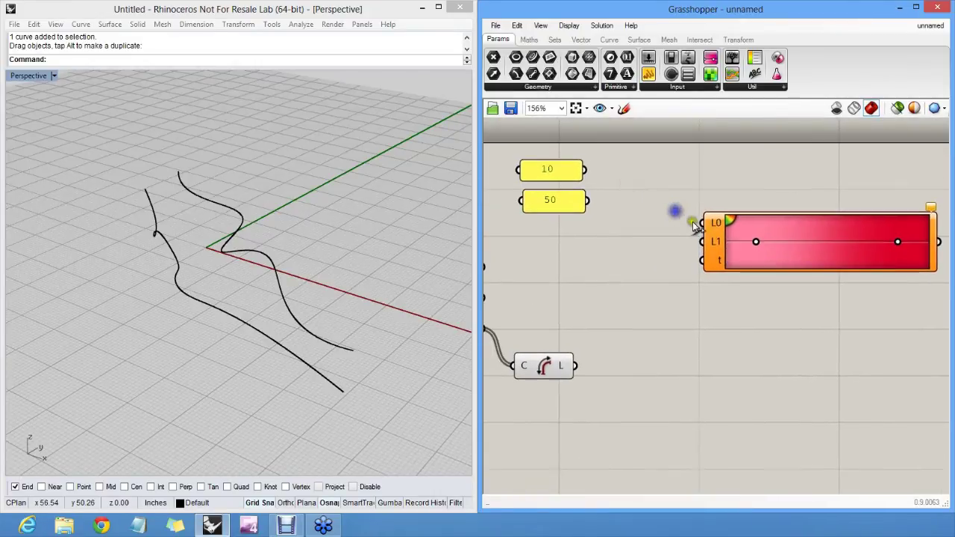
drag(703, 223, 702, 242)
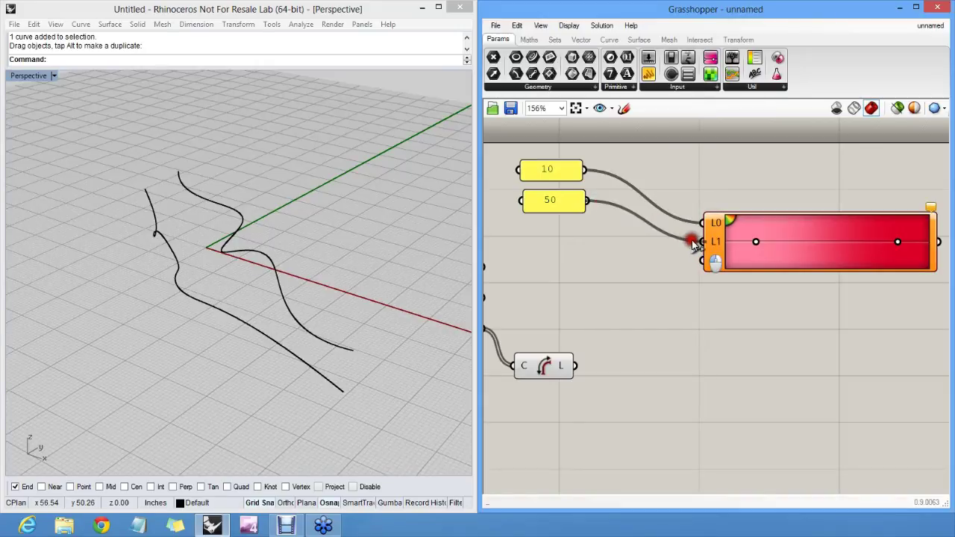
drag(757, 253, 723, 258)
click(724, 182)
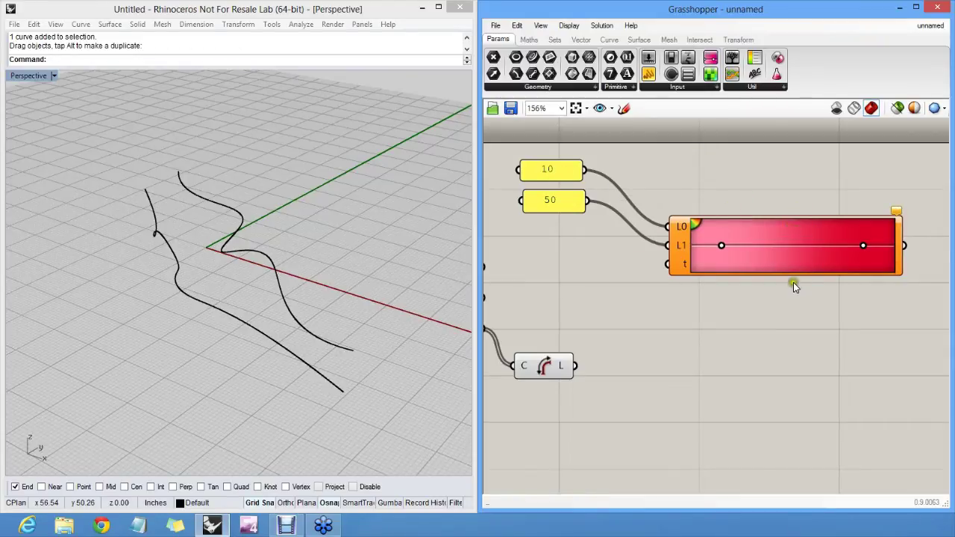
Connect the Length component's L output to the gradient's t input and adjust the gradient's placement.
scroll(789, 239, down, 3)
drag(726, 250, 664, 315)
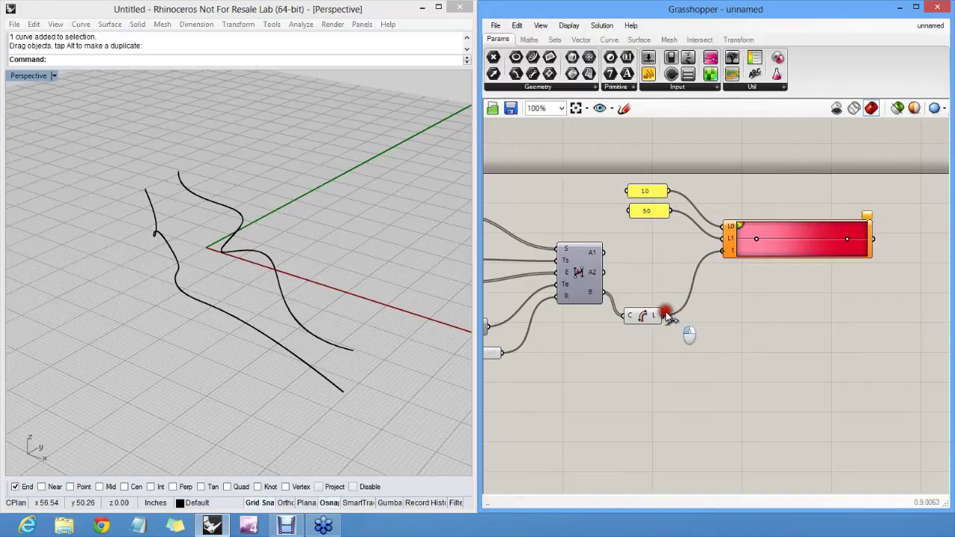
right_drag(788, 261, 753, 270)
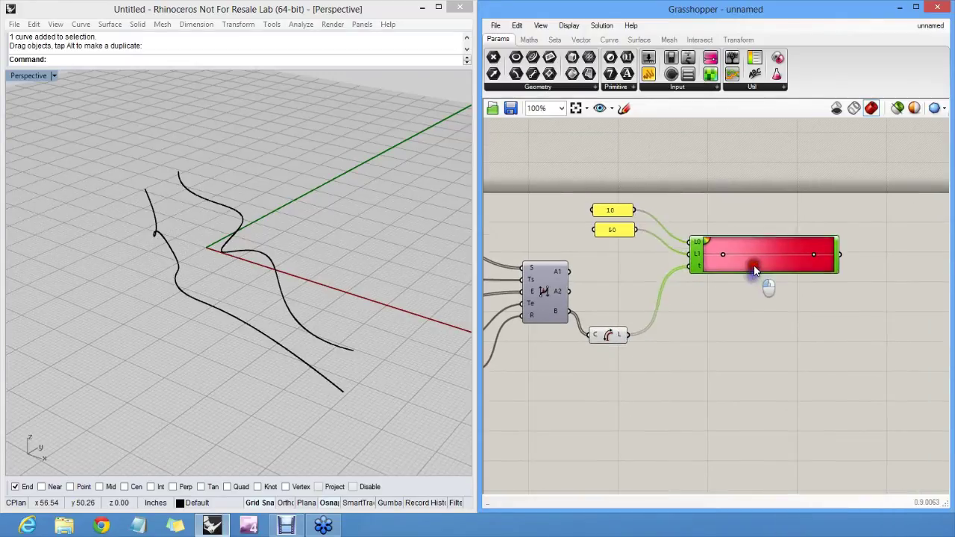
drag(754, 267, 744, 262)
click(752, 282)
right_drag(762, 285, 737, 270)
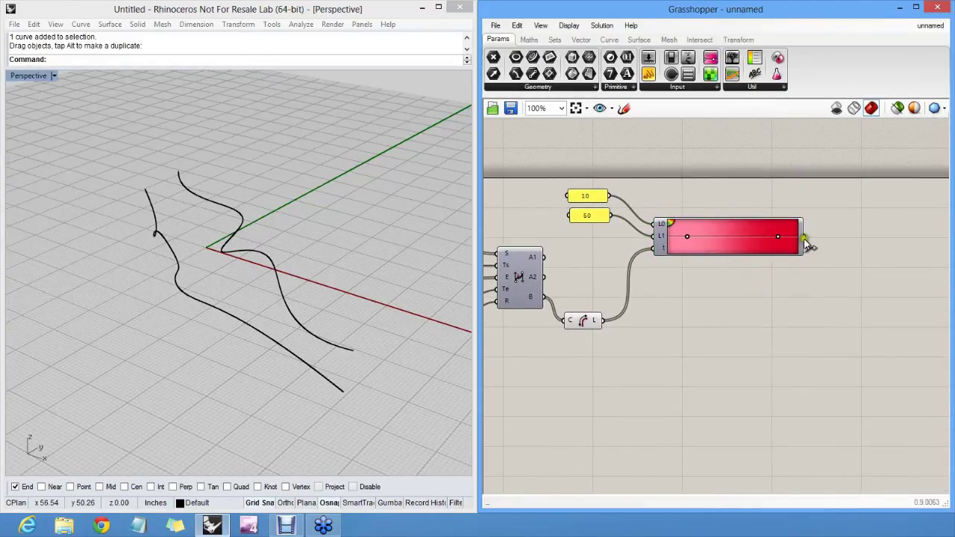
Attach a panel to the gradient's output, enlarge it and read the RGB colour values for the curves.
drag(648, 74, 806, 235)
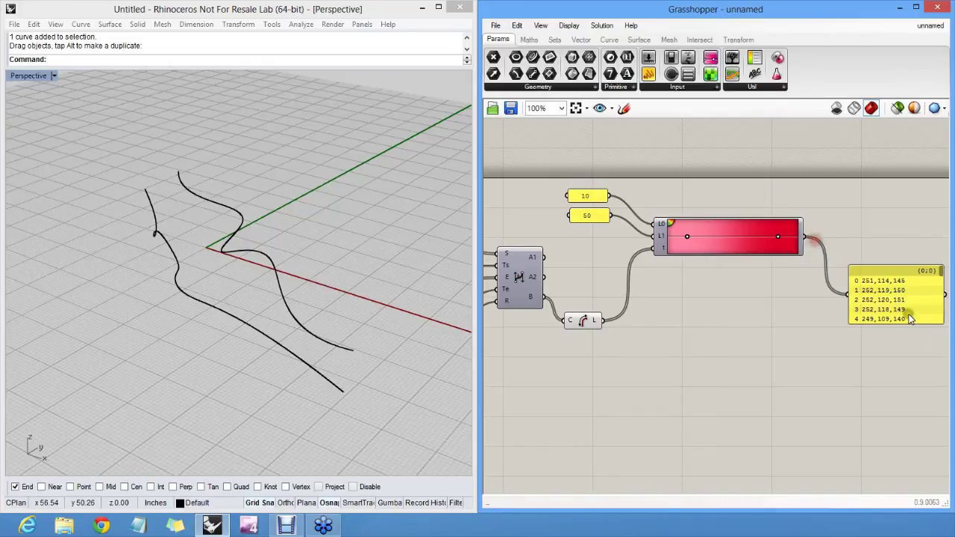
drag(908, 315, 896, 401)
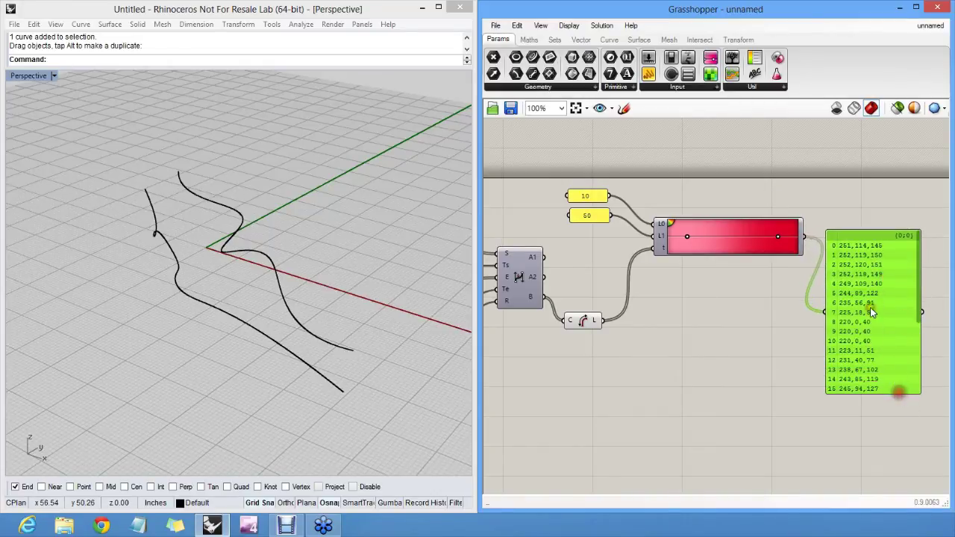
scroll(870, 247, up, 4)
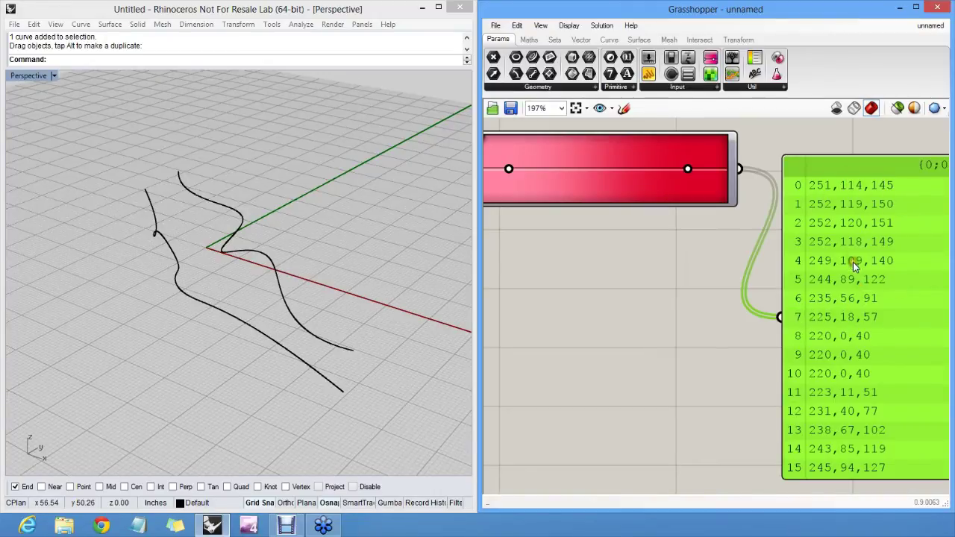
scroll(851, 277, down, 5)
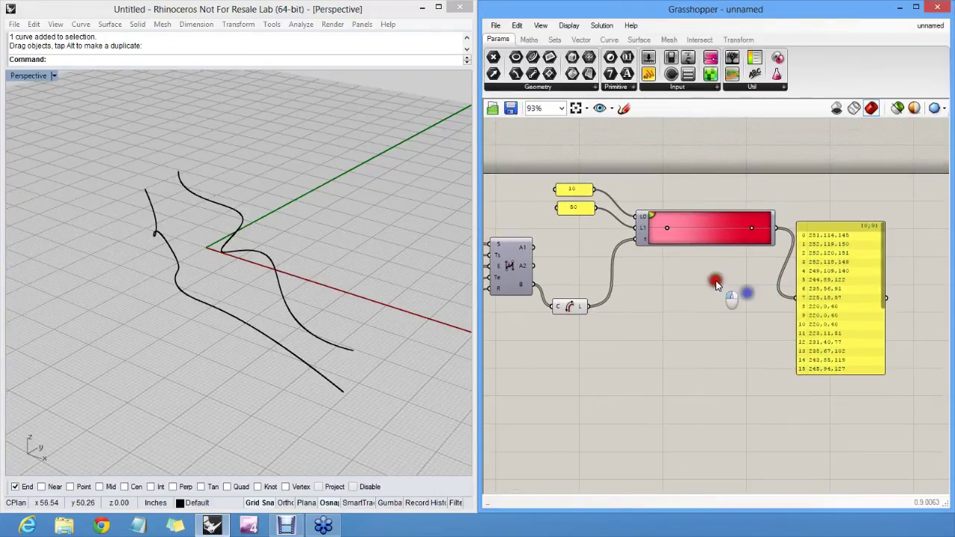
scroll(717, 283, up, 1)
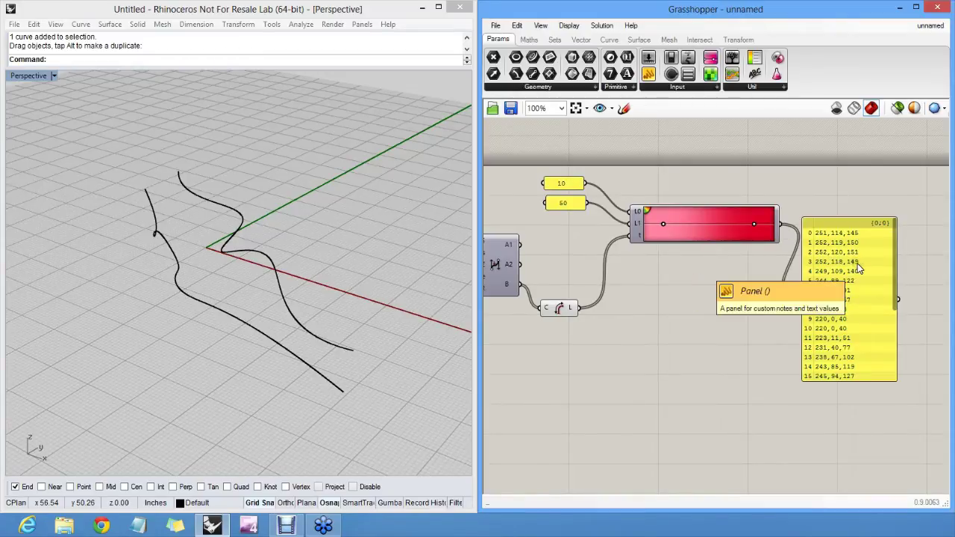
Add a Custom Preview component, feeding the bi-arc's B output into G and the gradient's output into S.
click(608, 39)
click(576, 40)
click(512, 86)
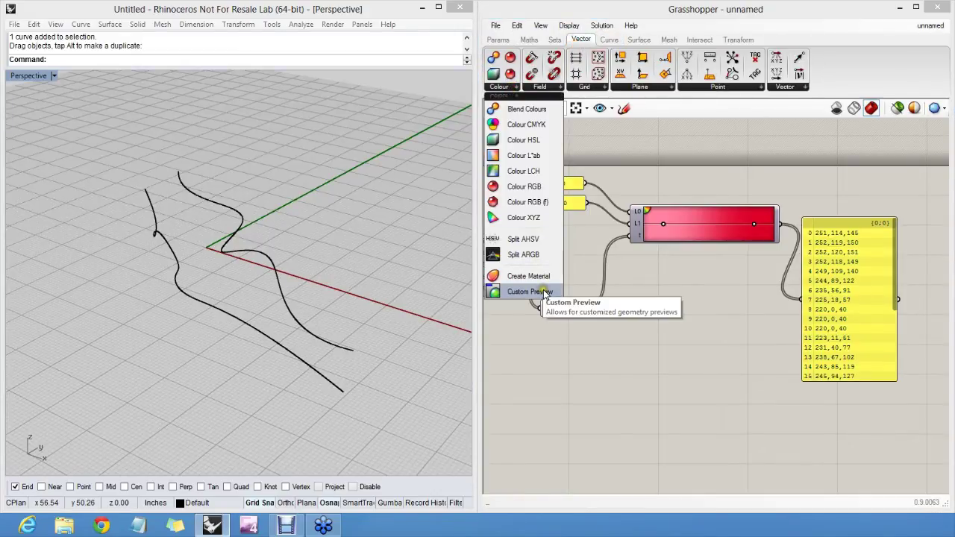
drag(545, 293, 731, 302)
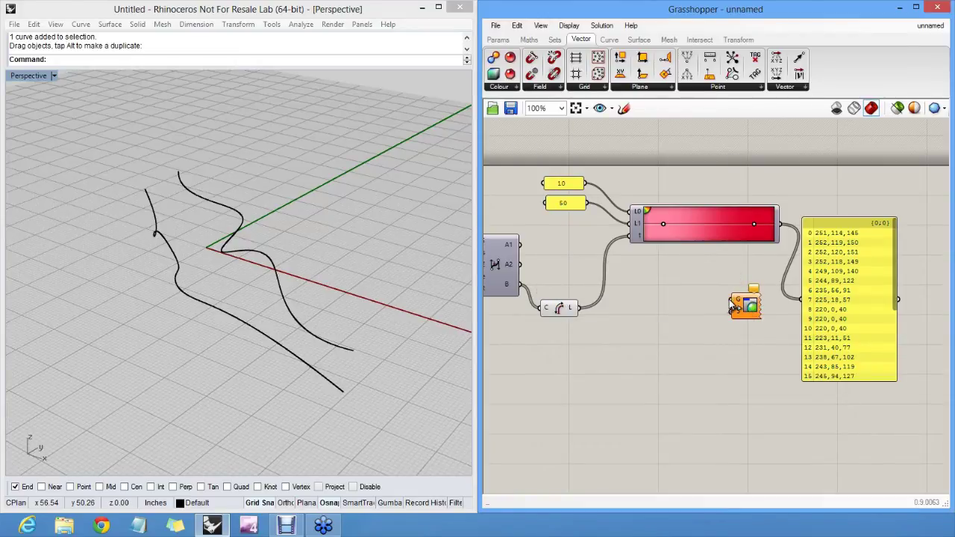
drag(736, 302, 520, 285)
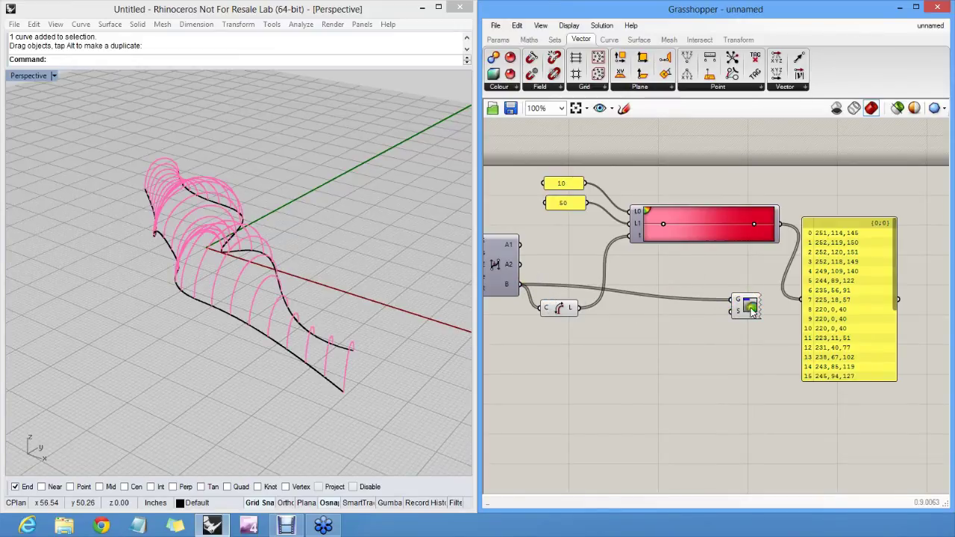
drag(752, 312, 788, 231)
click(757, 277)
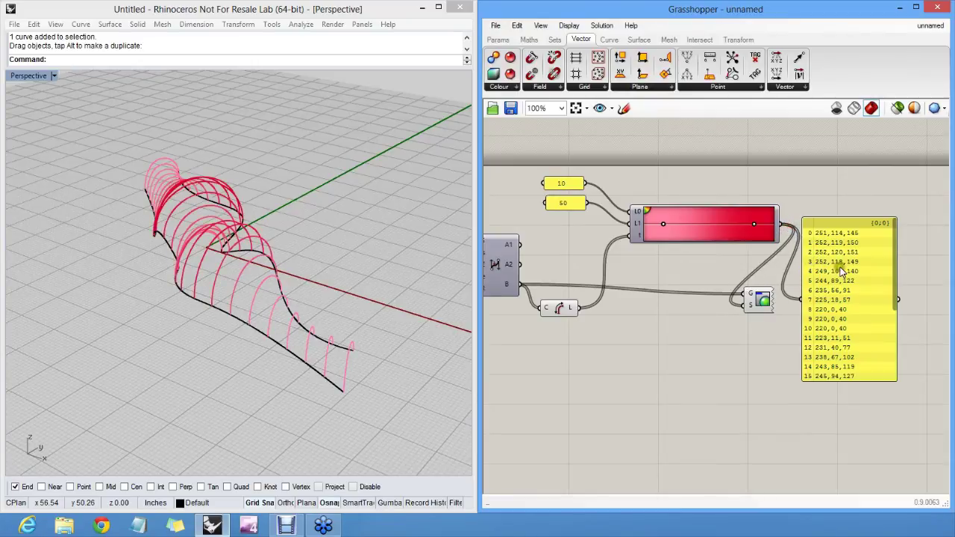
Delete the colour value panel and place the Custom Preview component to the right of the gradient.
drag(762, 302, 846, 267)
click(832, 227)
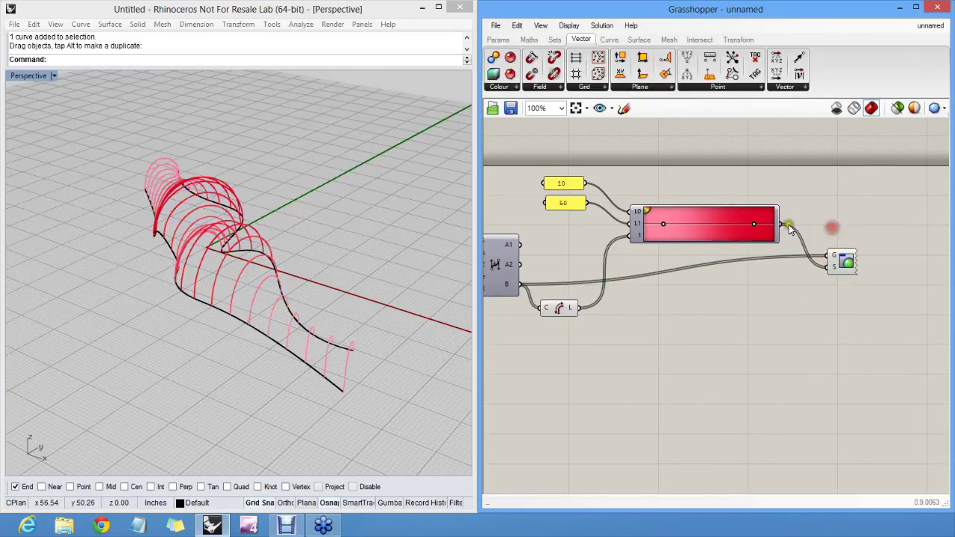
right_drag(321, 254, 357, 240)
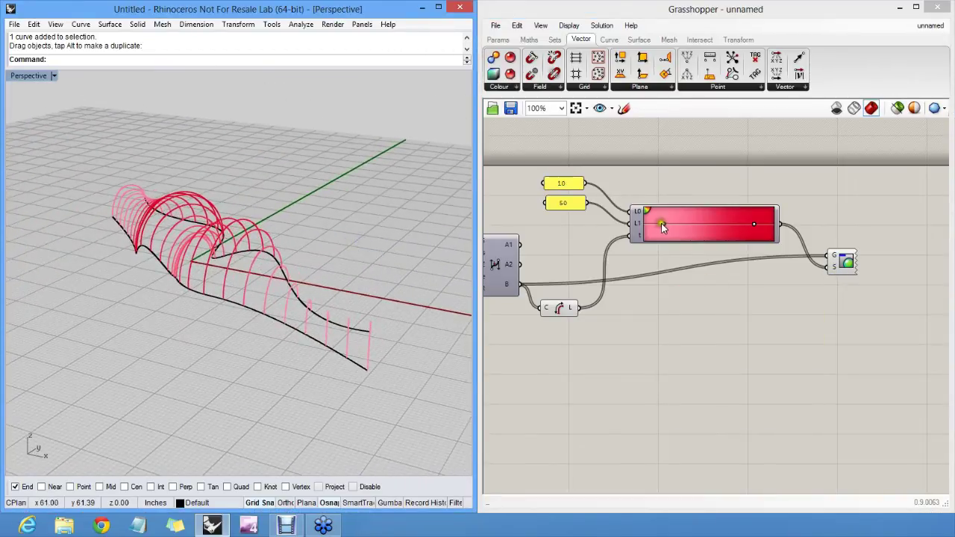
Move the gradient's pink grip towards the L0 end and recolour it red.
drag(661, 224, 651, 224)
right_click(651, 225)
drag(729, 280, 695, 226)
click(730, 187)
Recolour the gradient's end grip blue and place the two grips at the ends of the range.
double_click(769, 227)
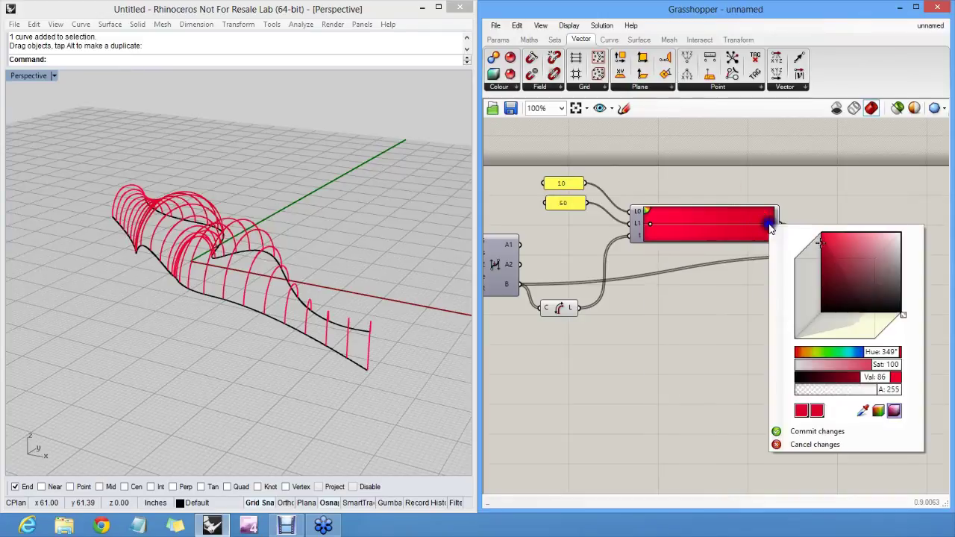
drag(904, 319, 711, 232)
click(799, 186)
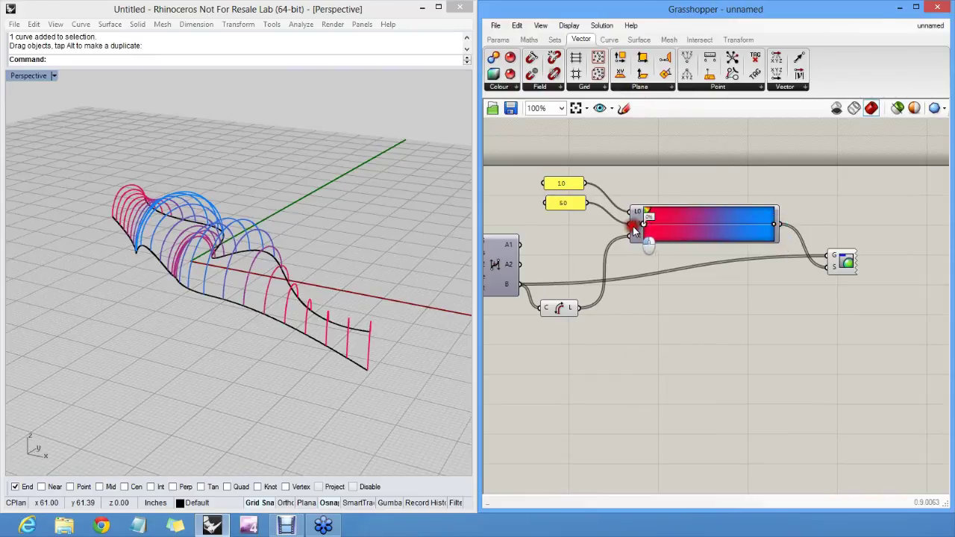
In the Rhino viewport, select the curve behind the arcs and nudge it repeatedly in 0.20 increments.
right_drag(448, 283, 283, 307)
click(284, 308)
click(577, 341)
right_drag(573, 314, 706, 326)
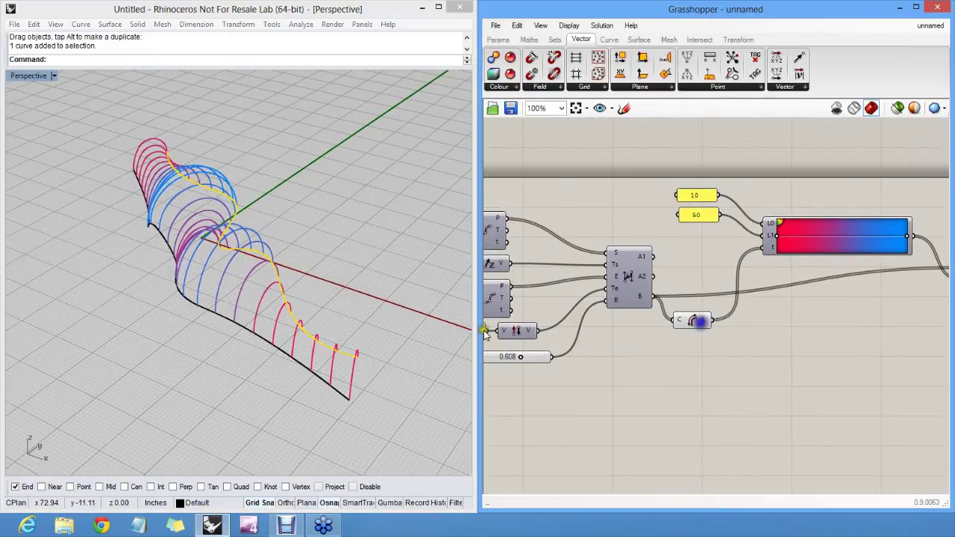
drag(347, 356, 334, 364)
right_drag(333, 364, 443, 354)
key(alt+Up)
key(alt+Up)
key(alt+Up)
key(alt+Up)
key(alt+Up)
key(alt+Up)
key(alt+Up)
key(alt+Up)
key(alt+Up)
key(alt+Up)
key(alt+Up)
key(alt+Up)
key(alt+Up)
key(alt+Up)
key(alt+Up)
key(alt+Up)
key(alt+Up)
key(alt+Up)
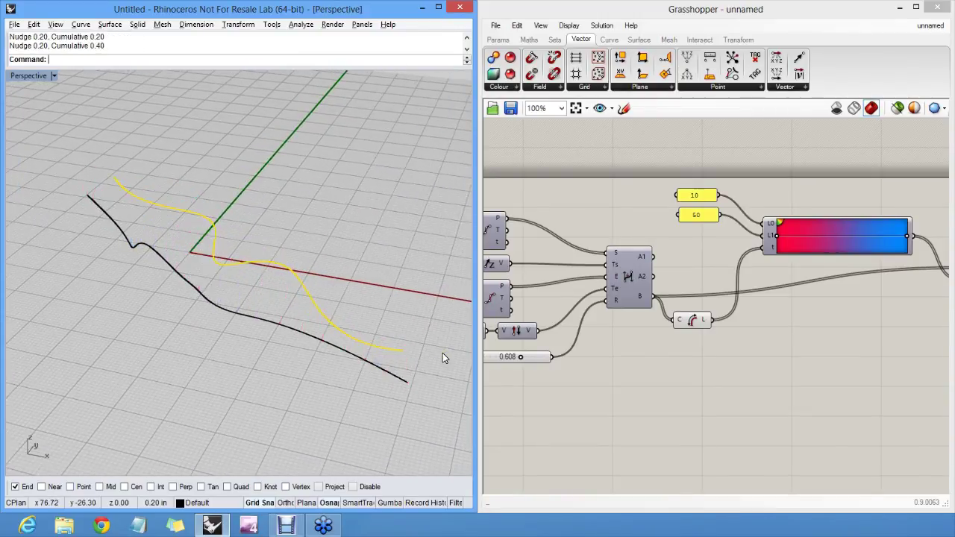
Nudge the selected curve closer to the other rail curve by 1.80 in 0.20 increments, and deselect it.
key(alt+Down)
key(alt+Down)
key(alt+Down)
key(alt+Down)
key(alt+Down)
key(alt+Down)
key(alt+Down)
key(alt+Down)
key(alt+Down)
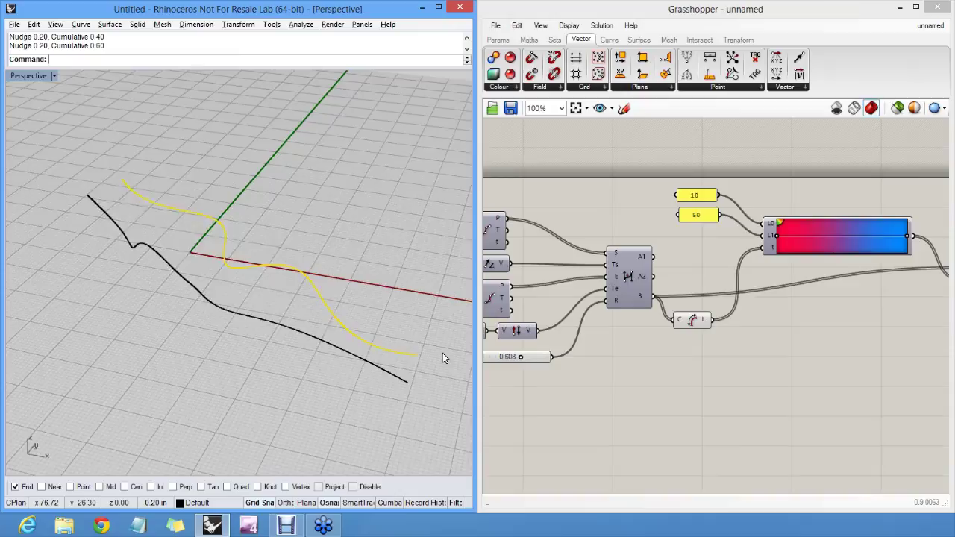
click(388, 278)
mouse_move(388, 277)
right_down()
mouse_move(341, 271)
mouse_move(316, 254)
mouse_move(348, 305)
mouse_move(310, 272)
right_up()
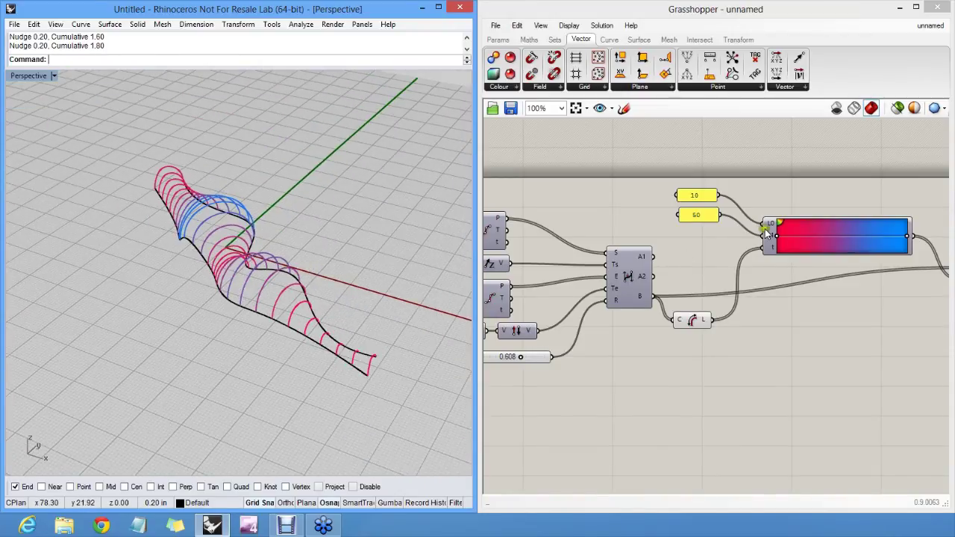
In Grasshopper, move the Length component up between the bi-arc component and the gradient's t input.
right_drag(839, 253, 843, 275)
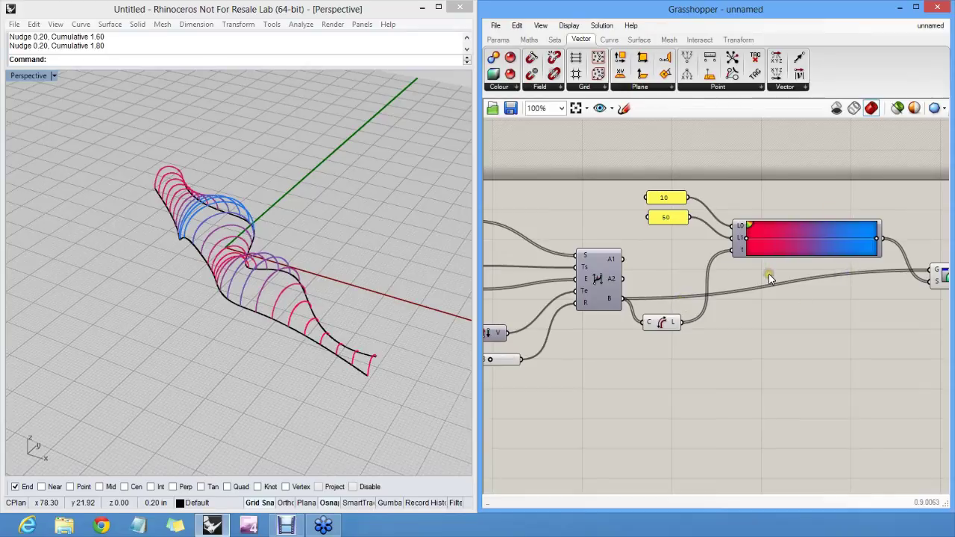
drag(661, 328, 670, 269)
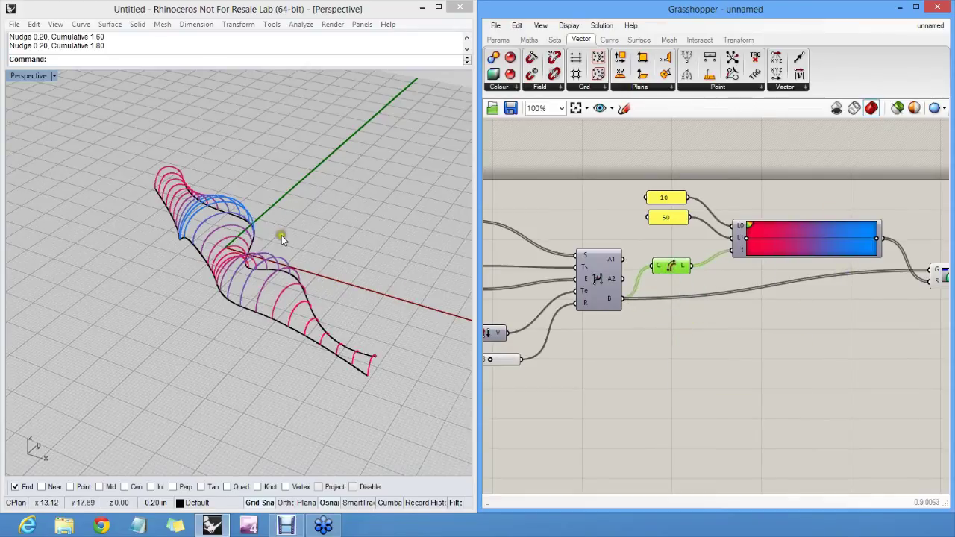
mouse_move(281, 236)
right_down()
mouse_move(298, 331)
mouse_move(291, 237)
right_up()
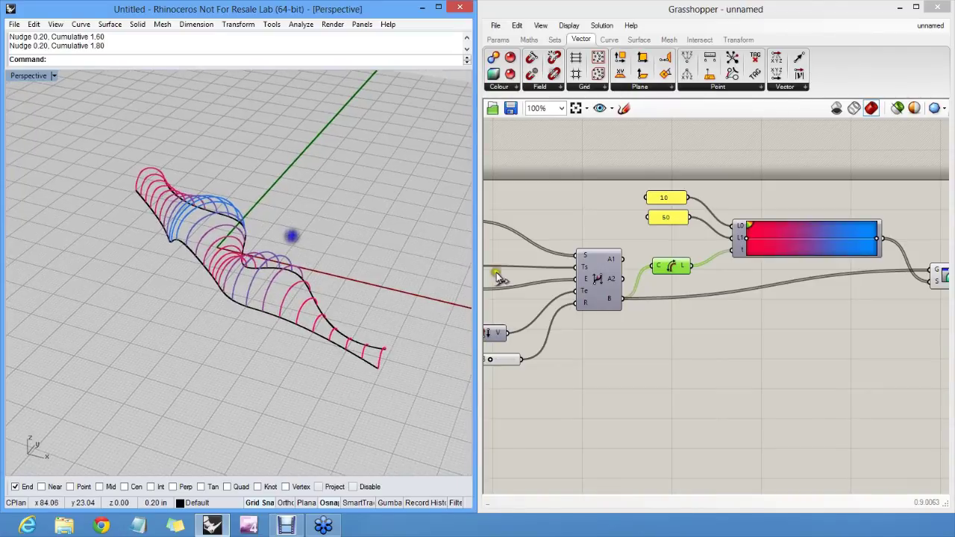
right_drag(742, 302, 609, 267)
click(689, 267)
Attach a temporary panel to the Length output, read the updated arc lengths, and delete the panel.
click(498, 39)
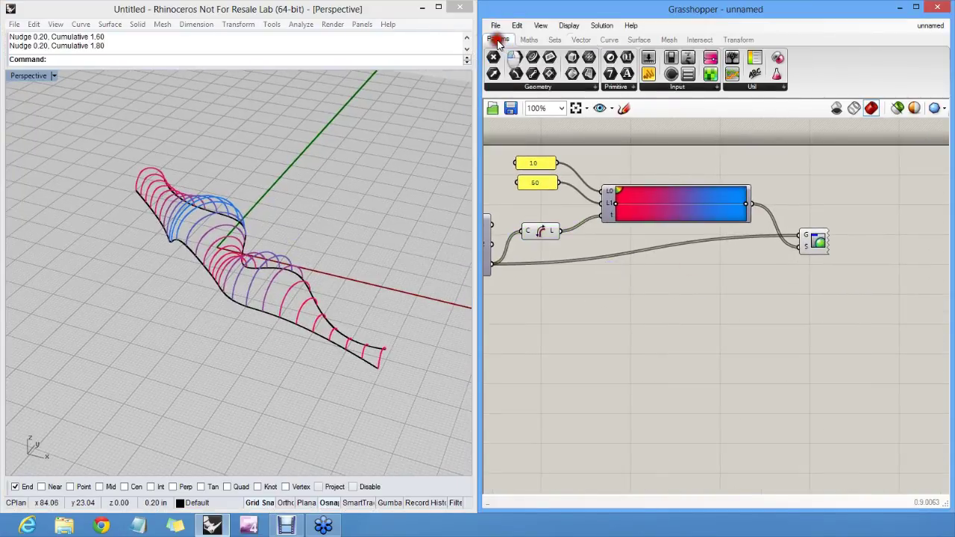
drag(648, 73, 561, 231)
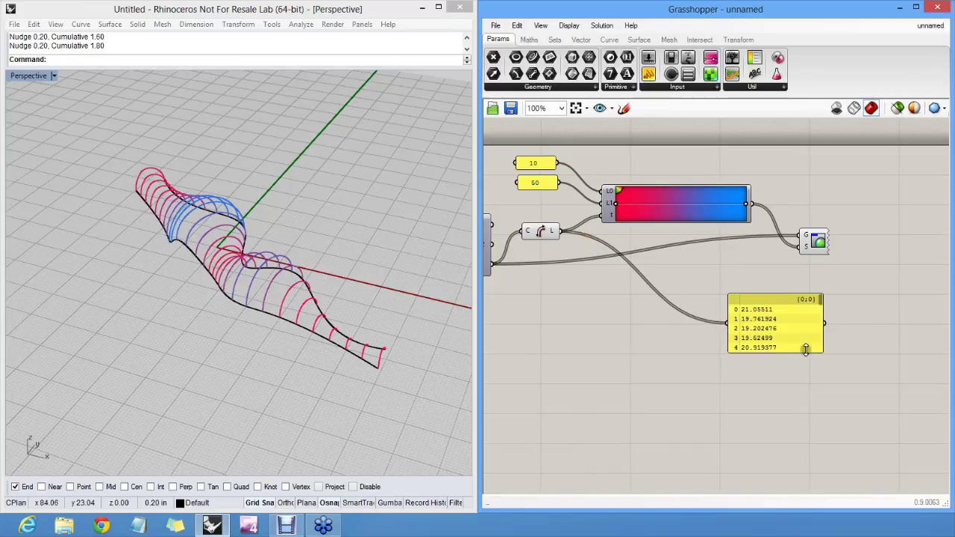
drag(806, 349, 808, 448)
right_drag(638, 362, 667, 292)
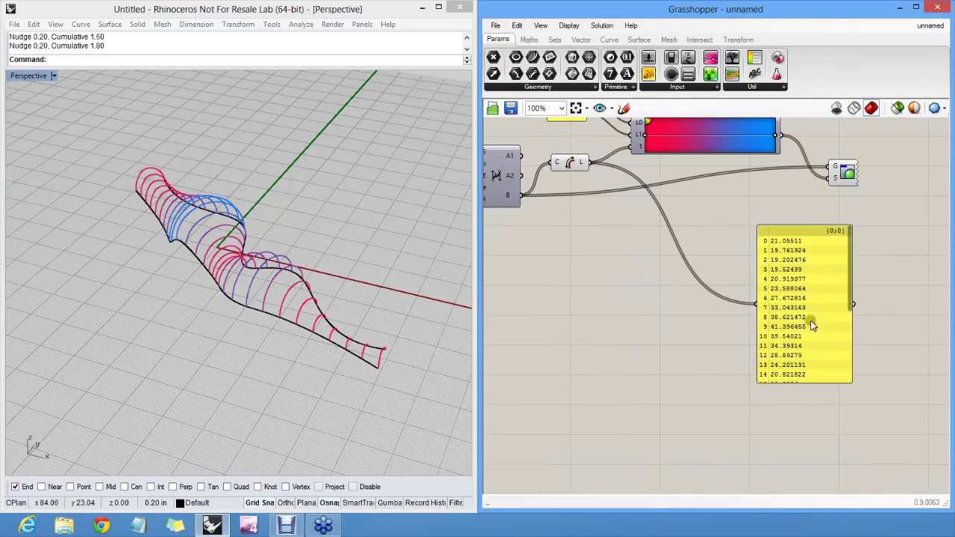
click(816, 272)
drag(816, 272, 701, 238)
key(Delete)
right_drag(621, 206, 718, 309)
right_drag(304, 241, 349, 279)
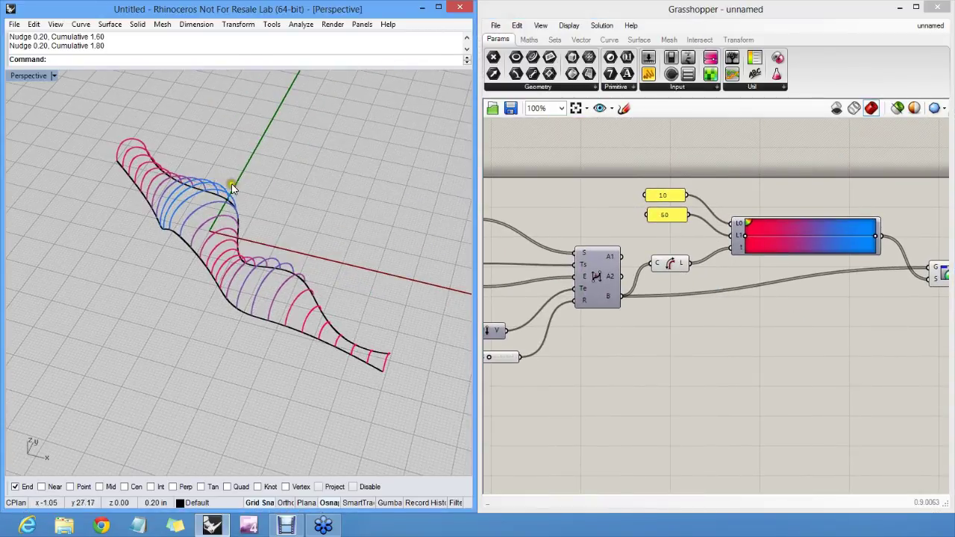
right_drag(252, 189, 279, 250)
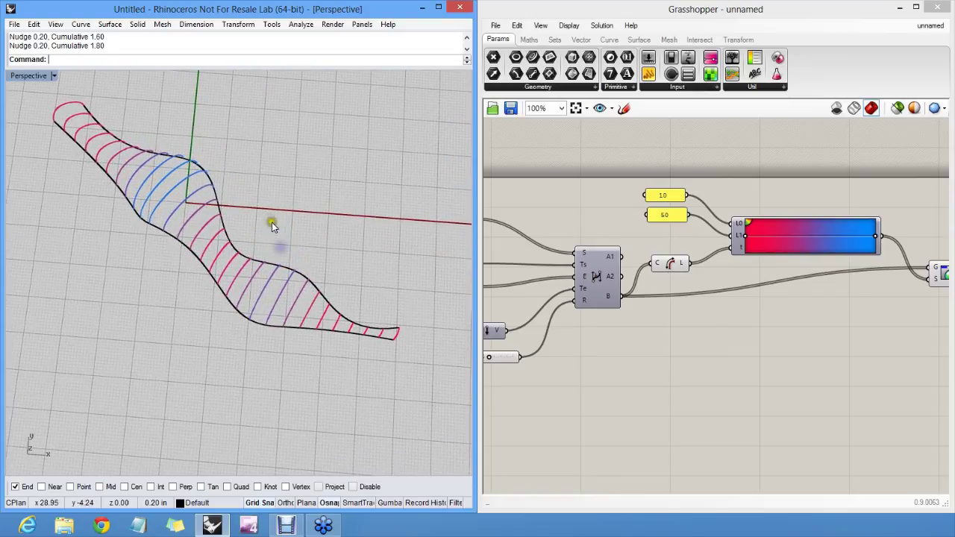